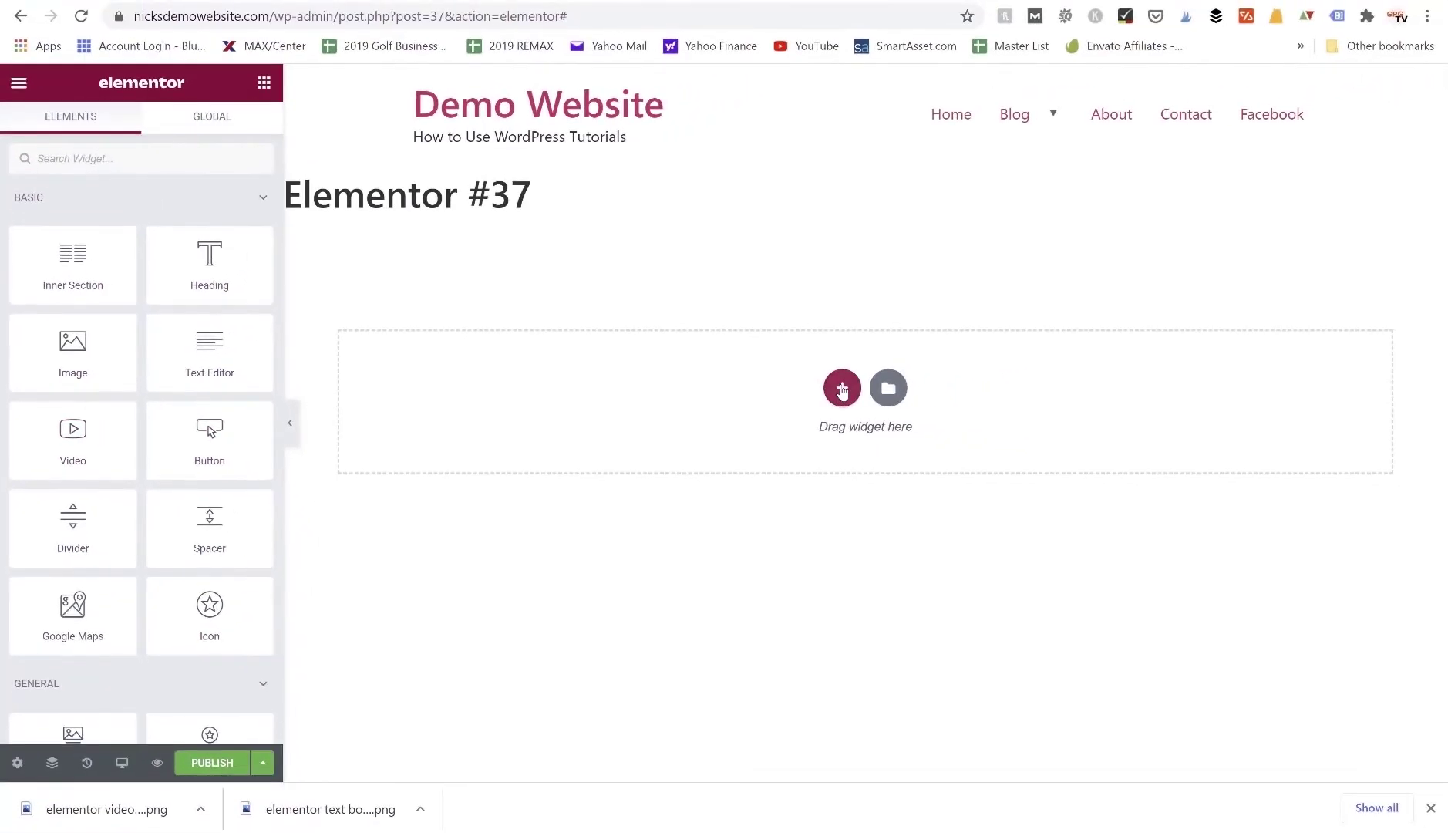
- Add a section with two equal columns and place a Video widget in its left column
{"action": "left_click", "coordinate": [842, 389]}
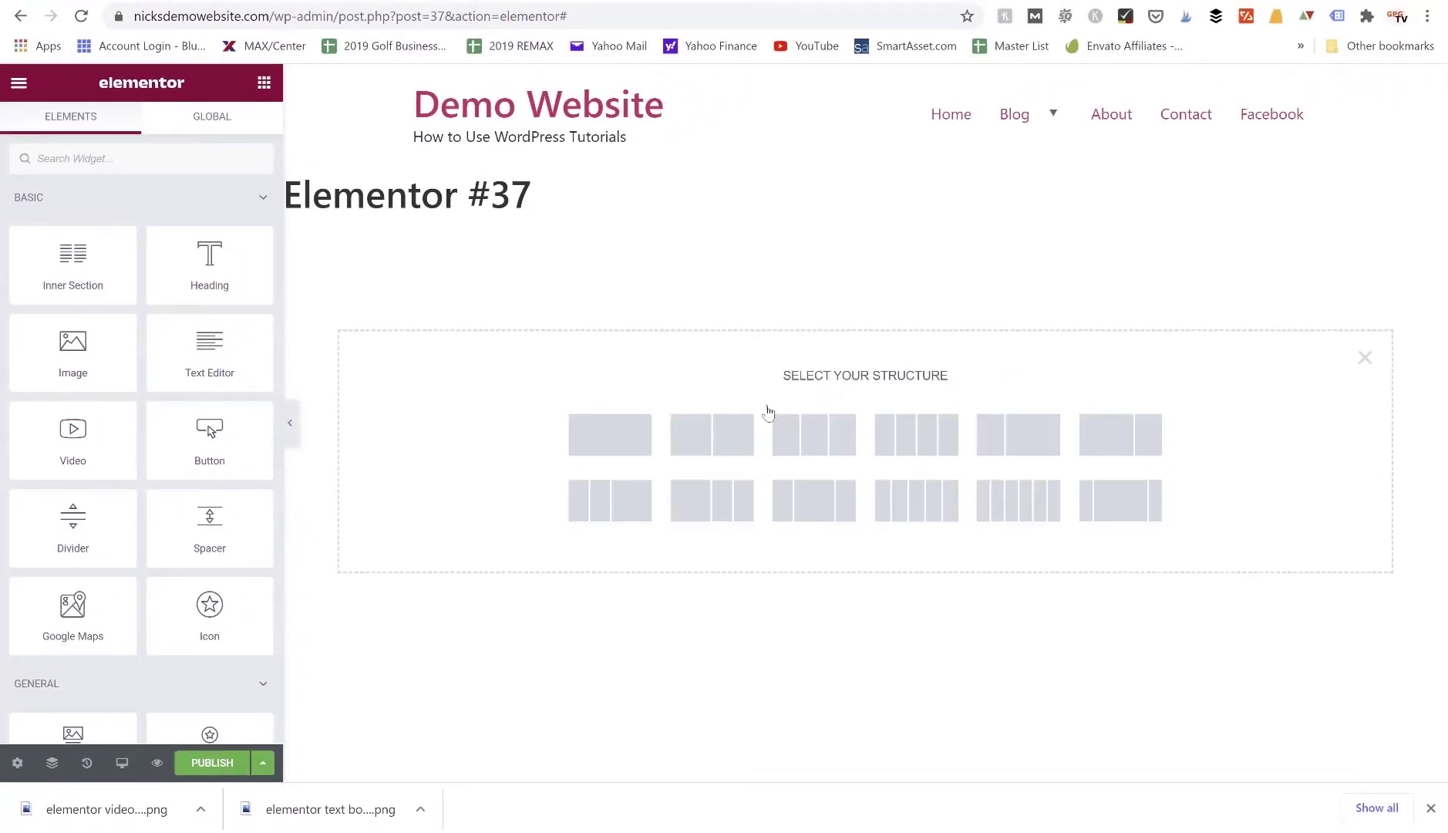
{"action": "left_click", "coordinate": [704, 442]}
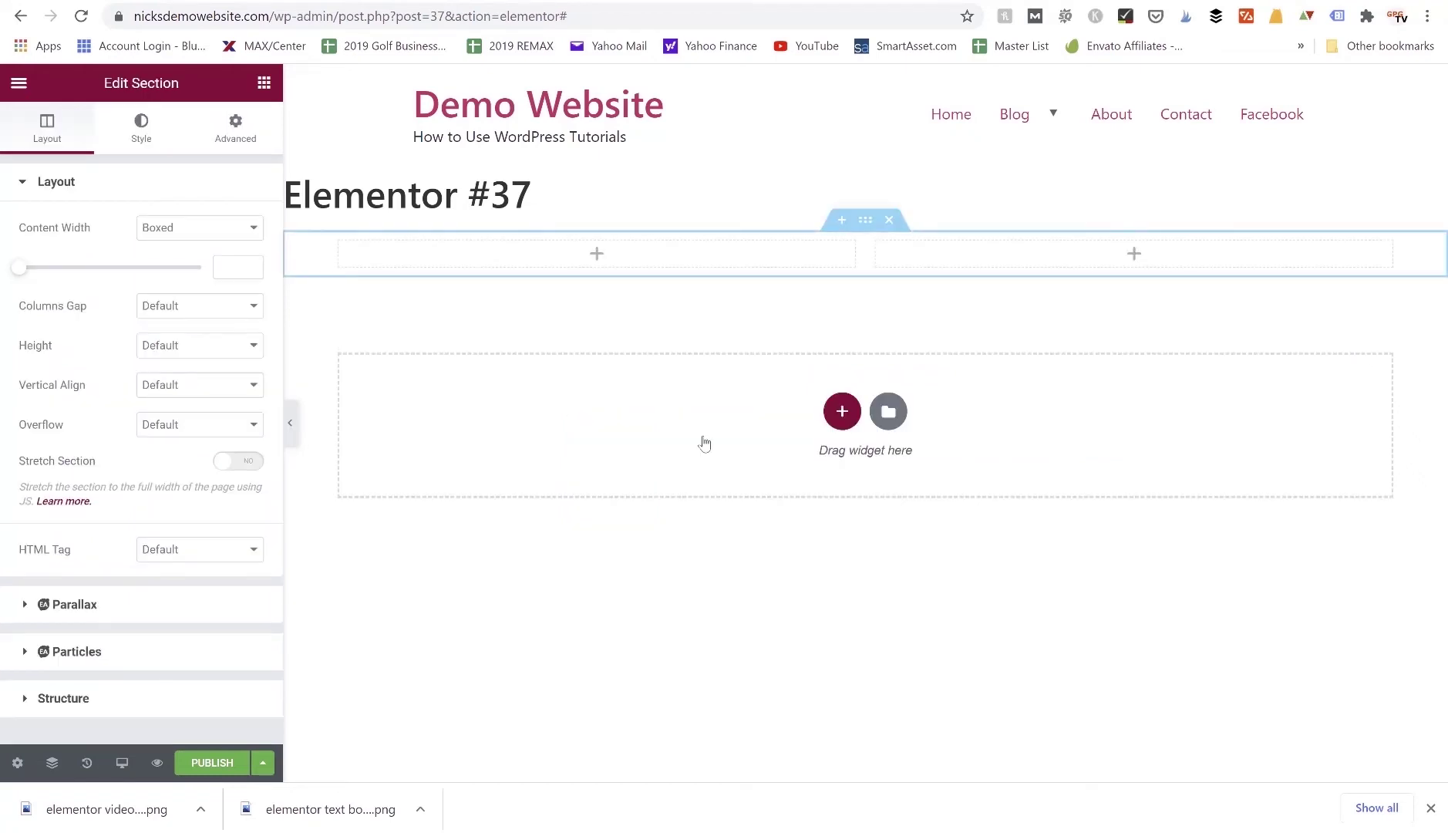
{"action": "left_click", "coordinate": [263, 85]}
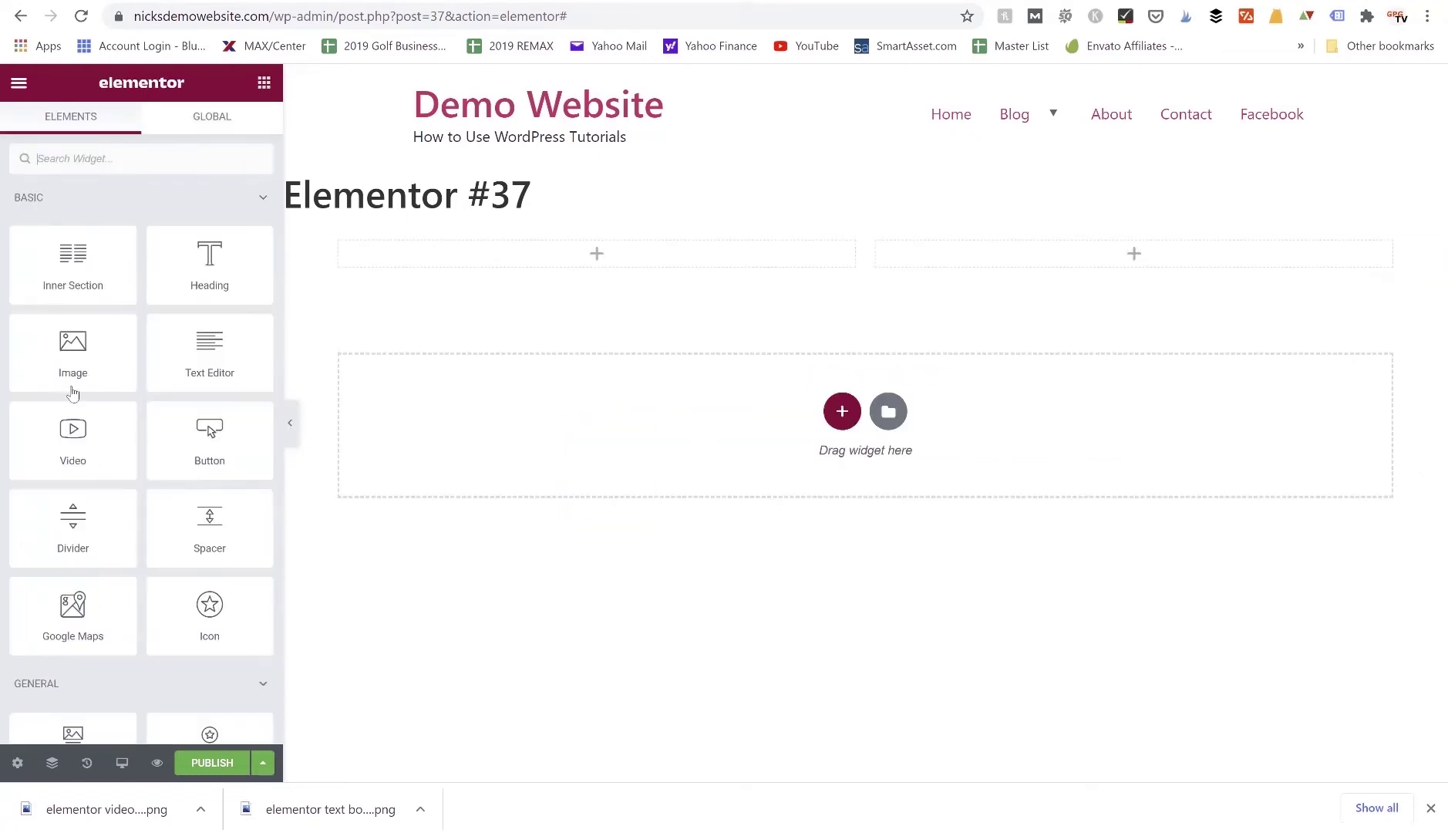
{"action": "left_click_drag", "start_coordinate": [54, 455], "coordinate": [646, 267]}
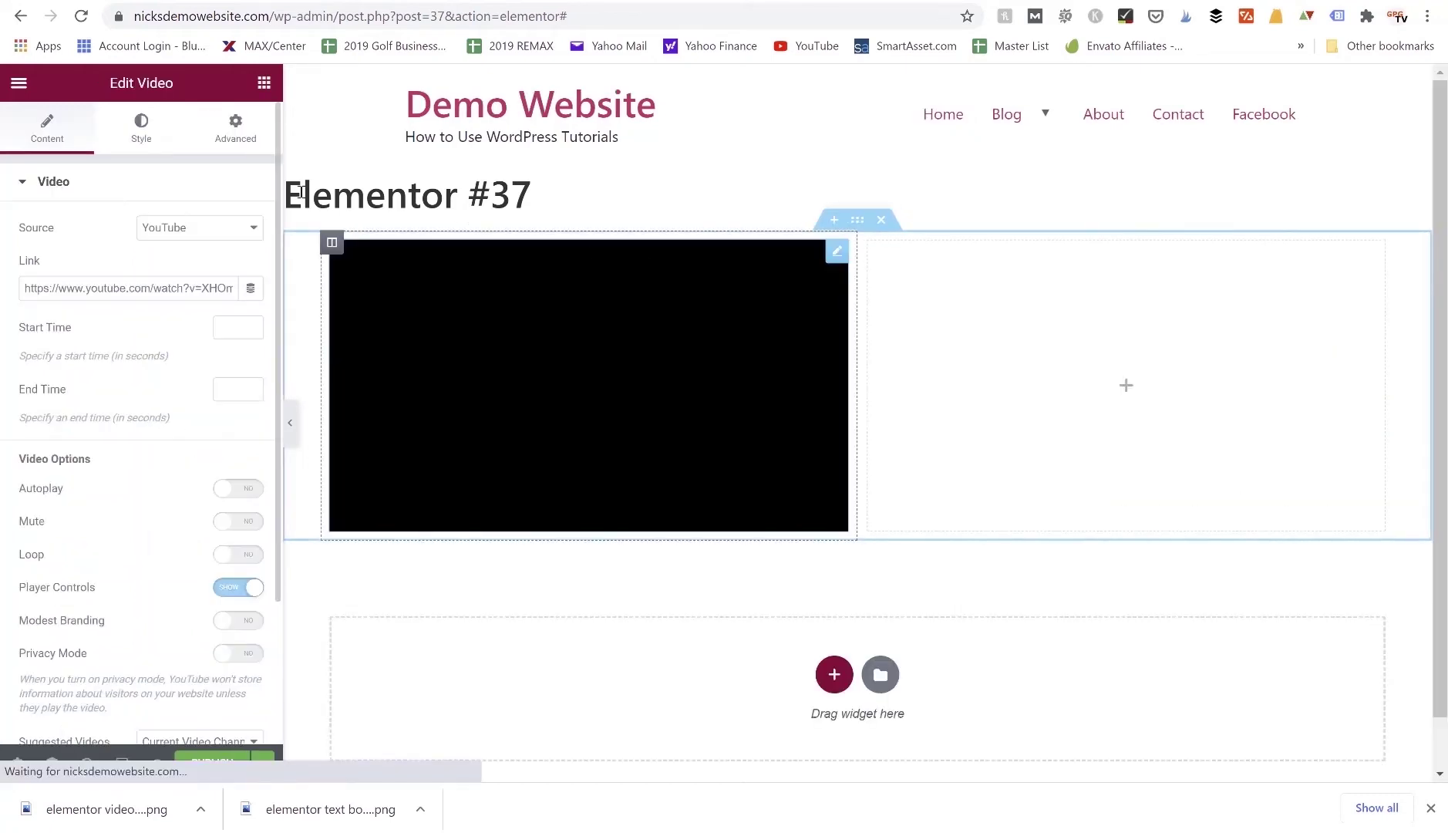
- Add a Text Editor widget to the right column and place a Button widget below it
{"action": "left_click", "coordinate": [264, 83]}
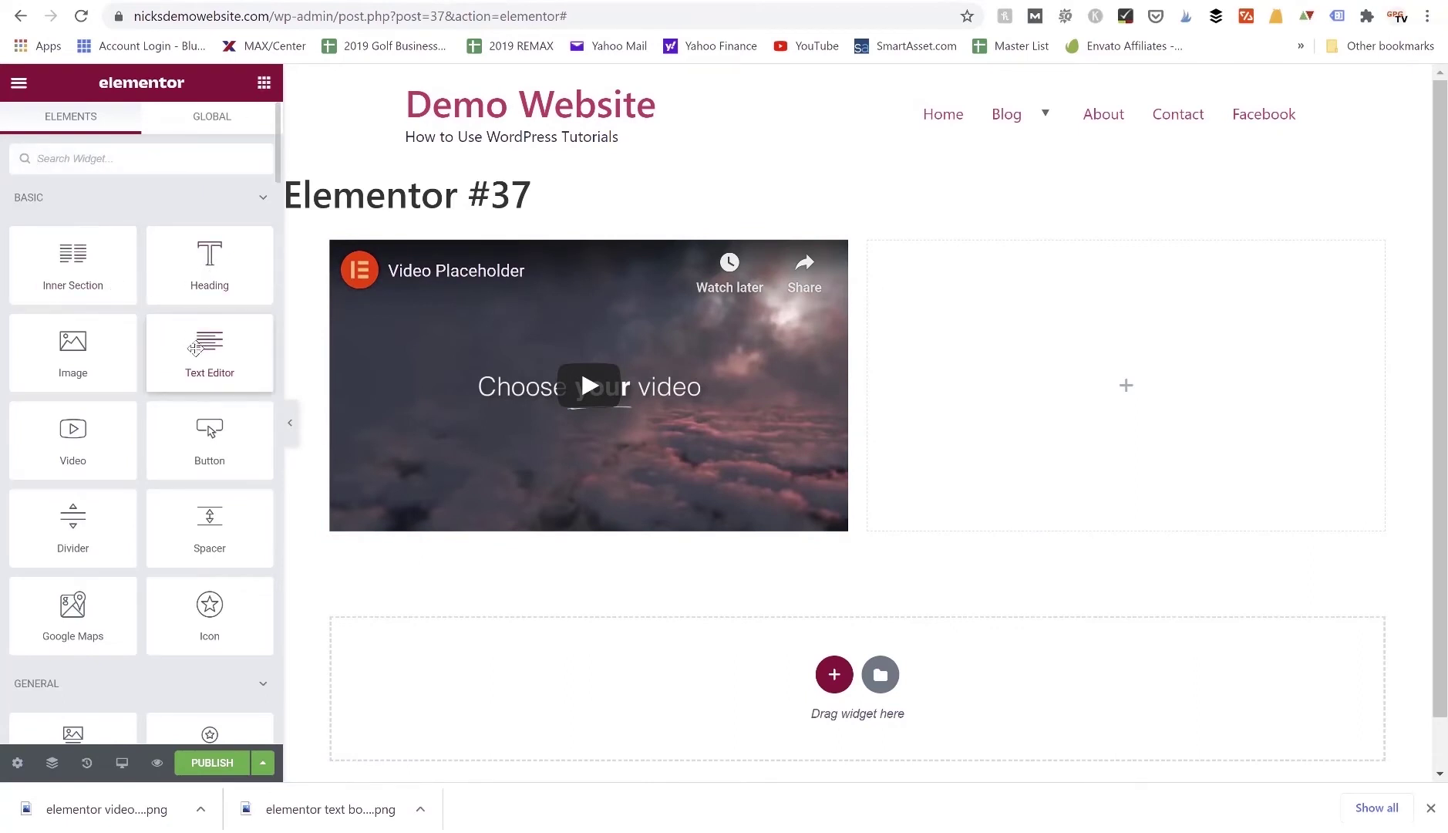
{"action": "left_click_drag", "start_coordinate": [194, 348], "coordinate": [1065, 349]}
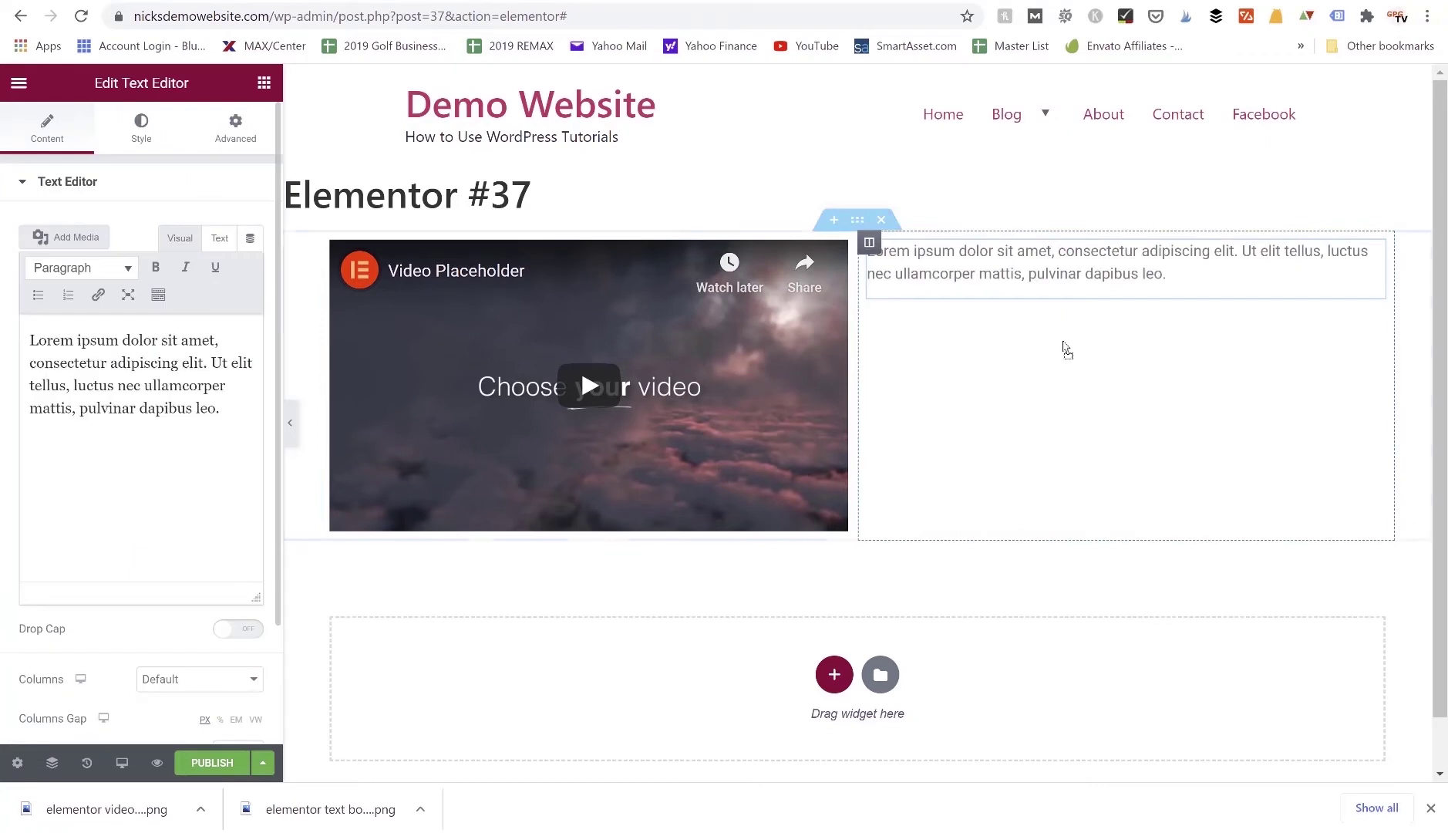
{"action": "left_click", "coordinate": [263, 87]}
{"action": "left_click_drag", "start_coordinate": [209, 437], "coordinate": [1021, 305]}
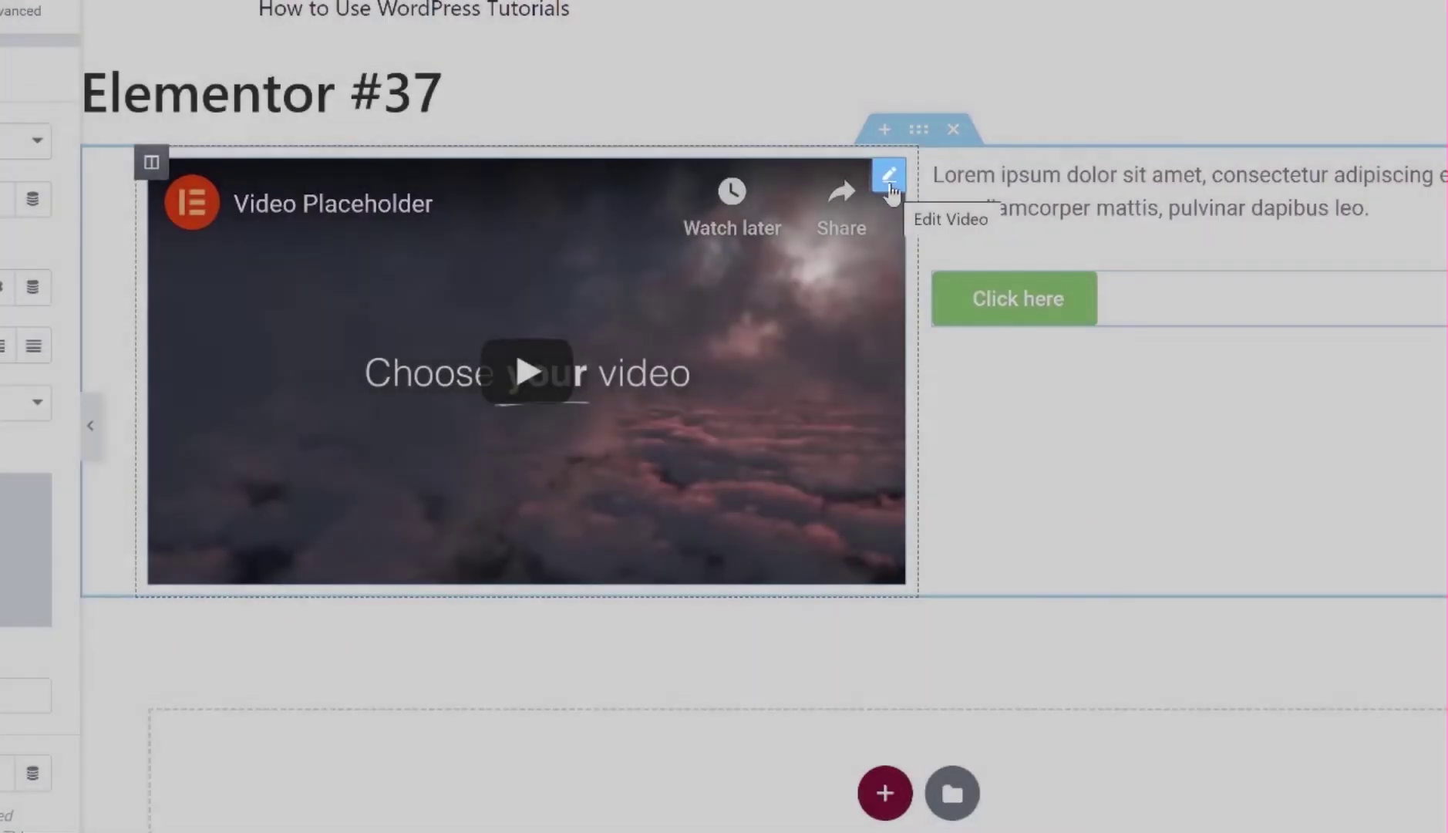
{"action": "left_click", "coordinate": [889, 184]}
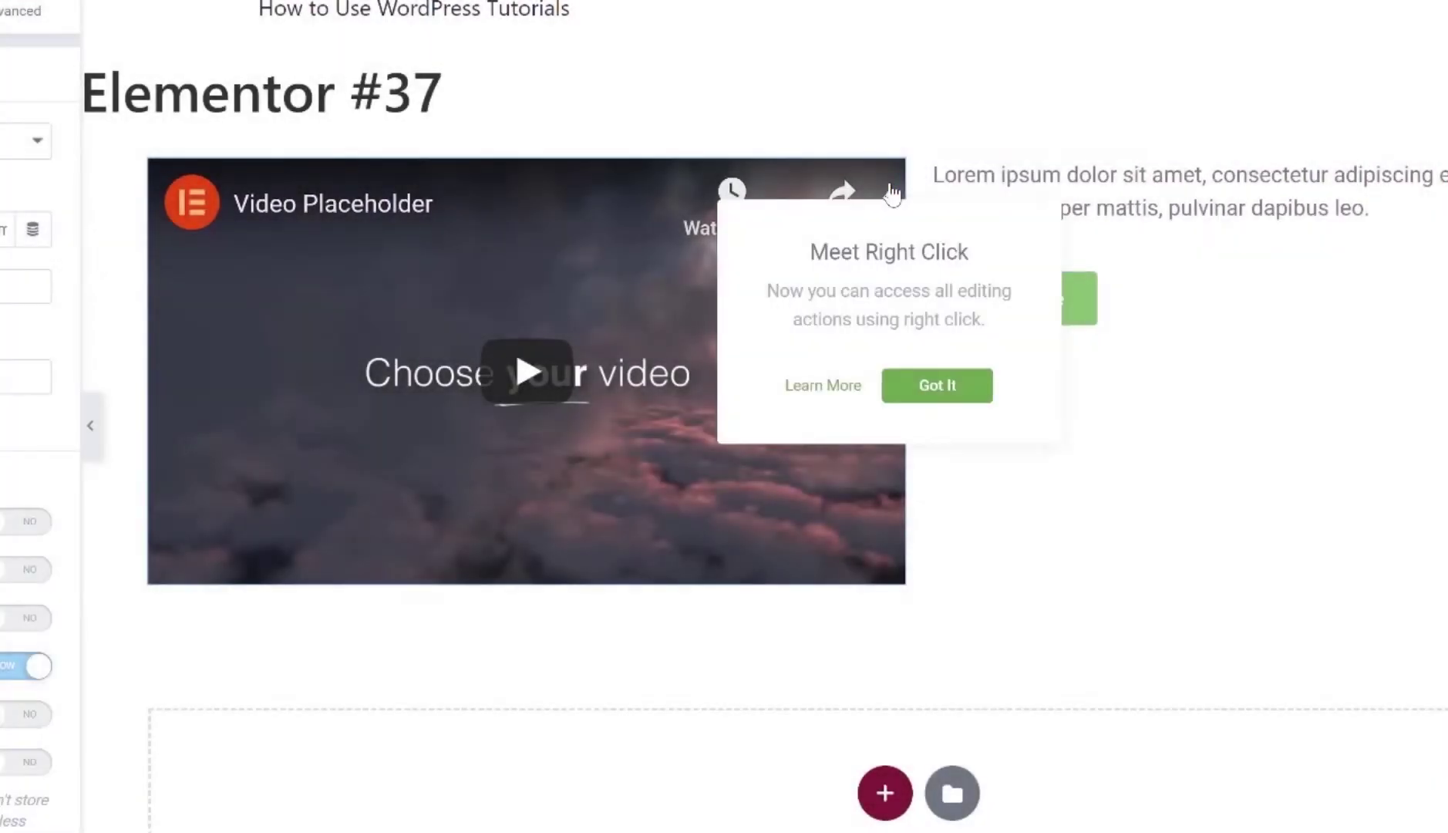
{"action": "left_click", "coordinate": [937, 385]}
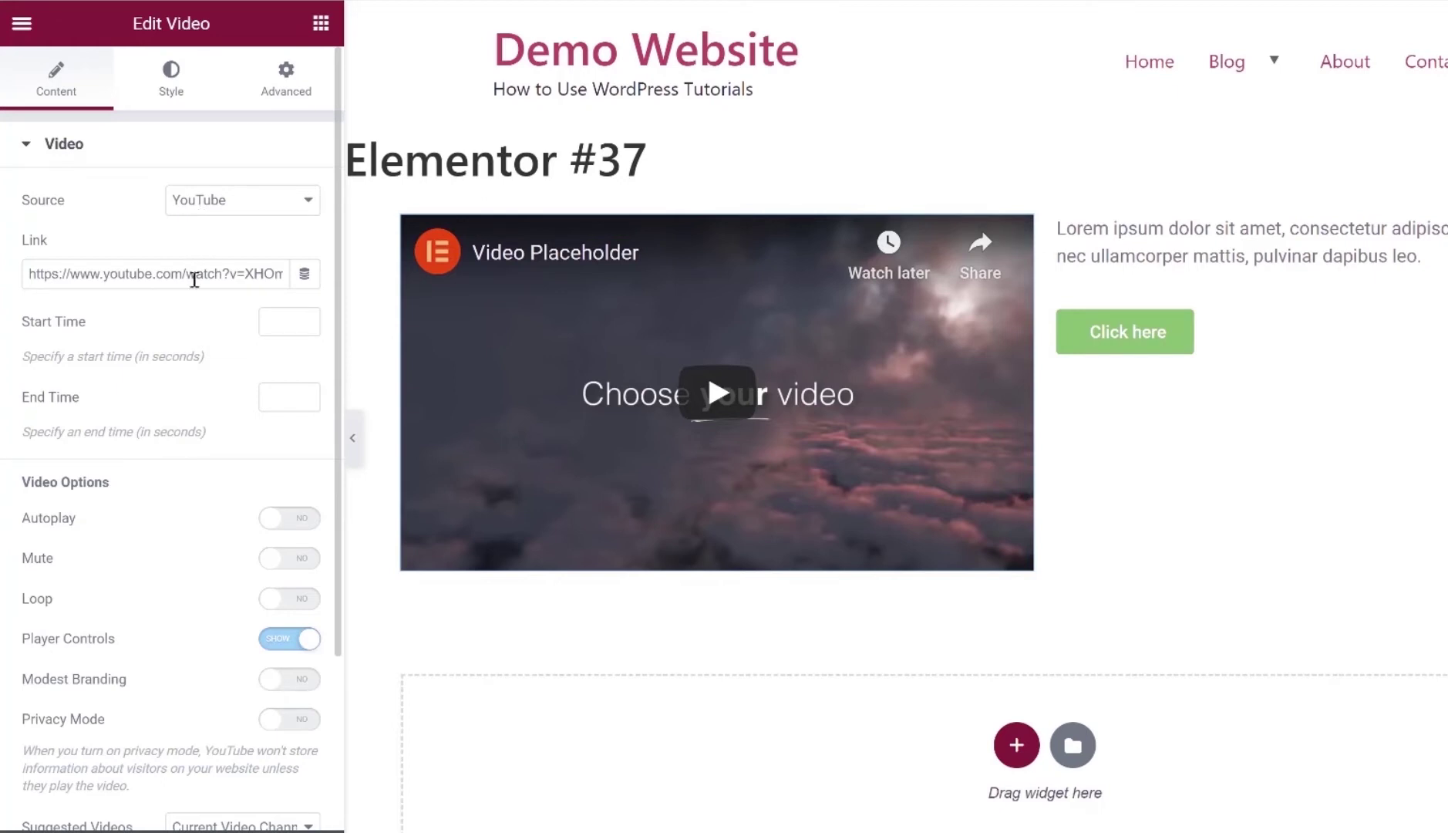
{"action": "triple_click", "coordinate": [195, 280]}
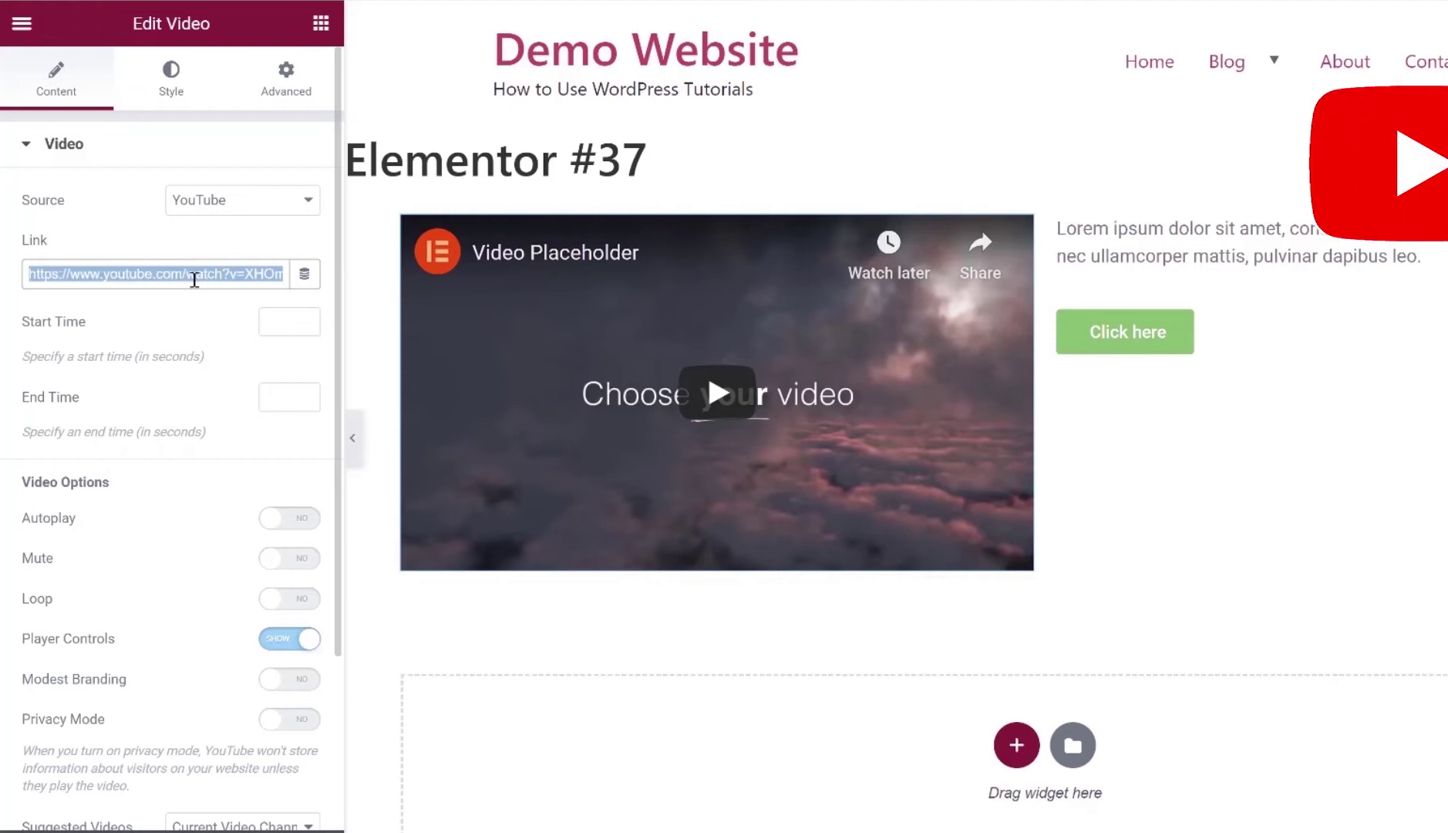
{"action": "key", "text": "BackSpace"}
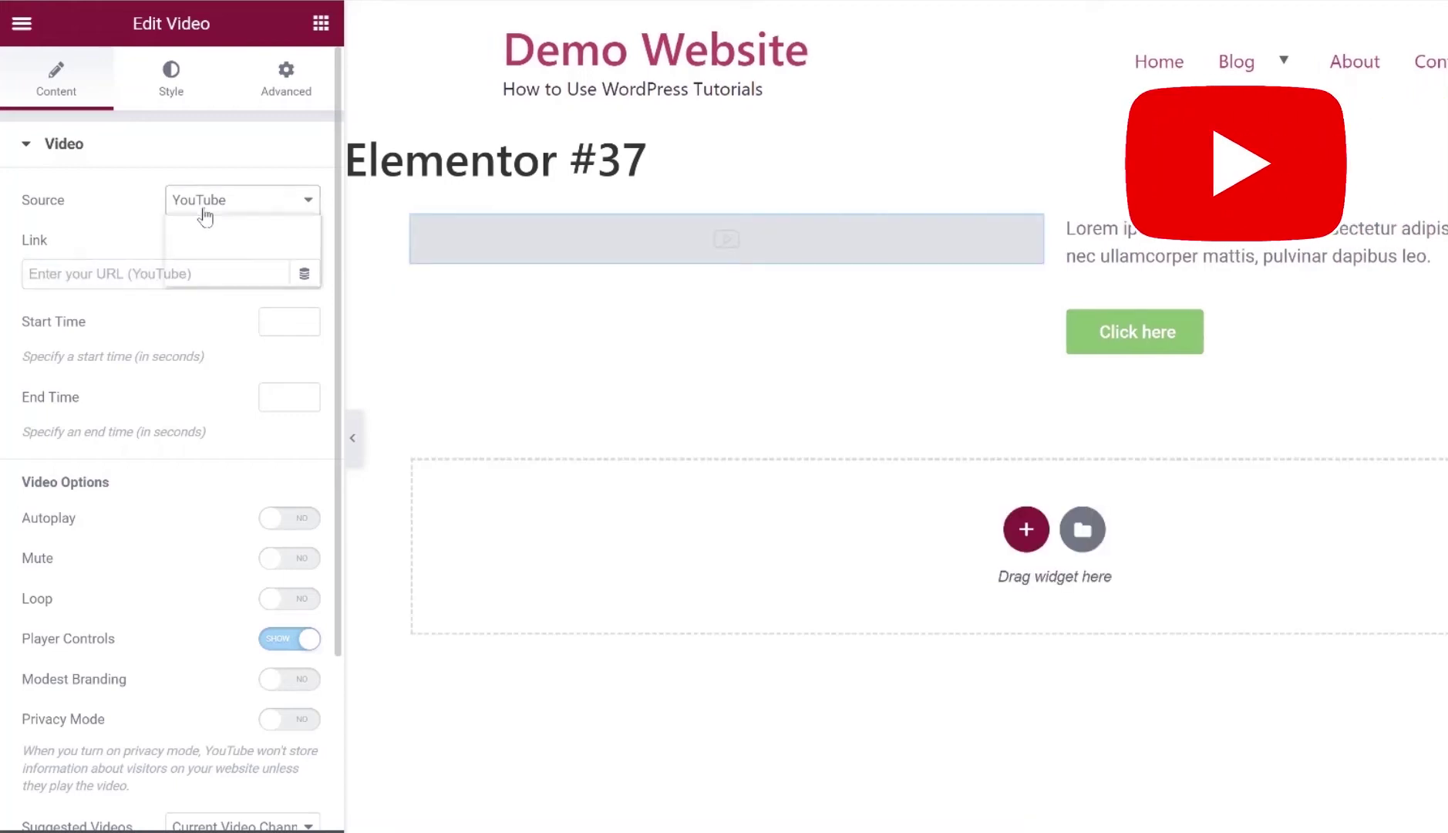
{"action": "left_click", "coordinate": [206, 205]}
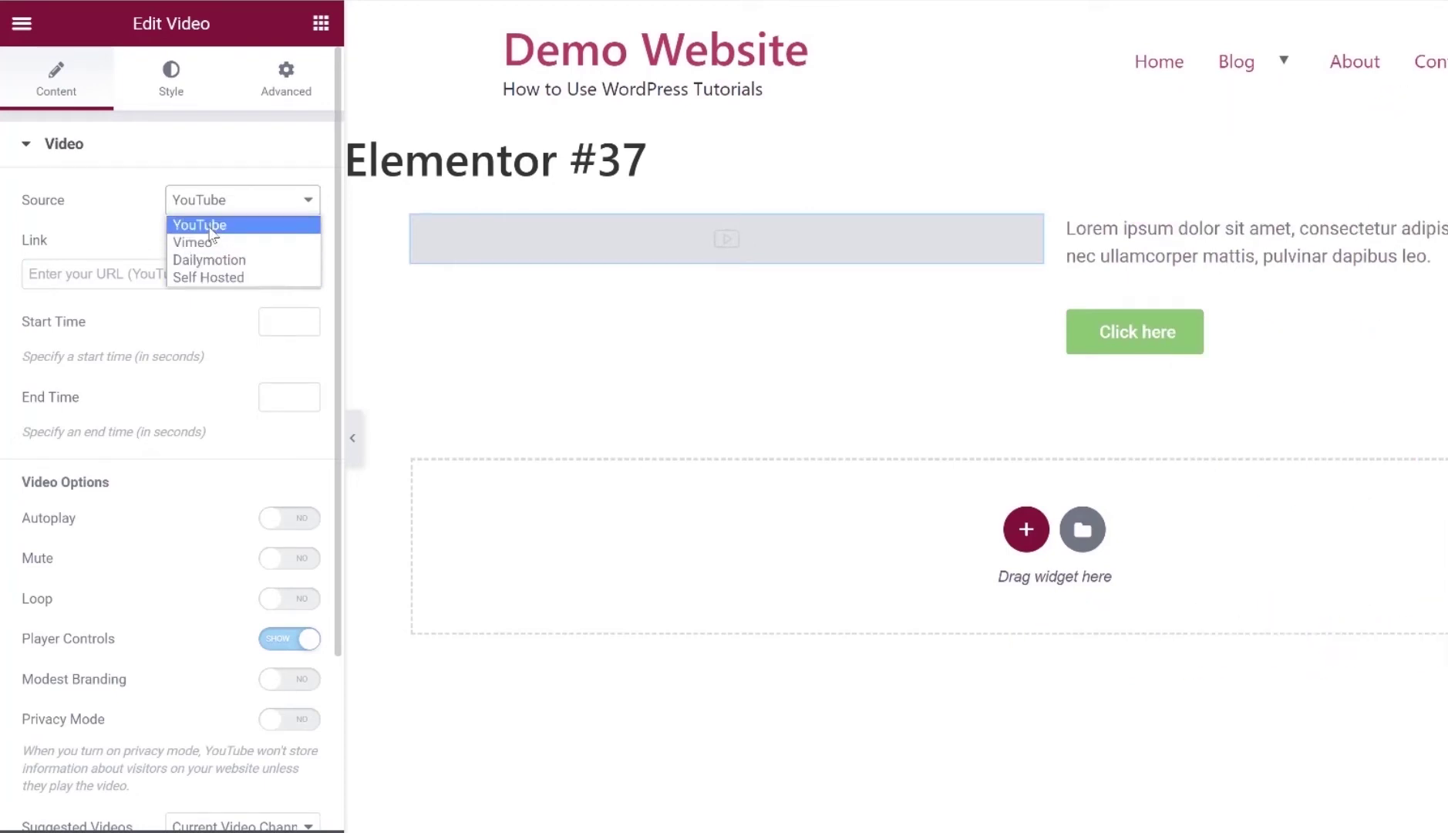
{"action": "left_click", "coordinate": [209, 229]}
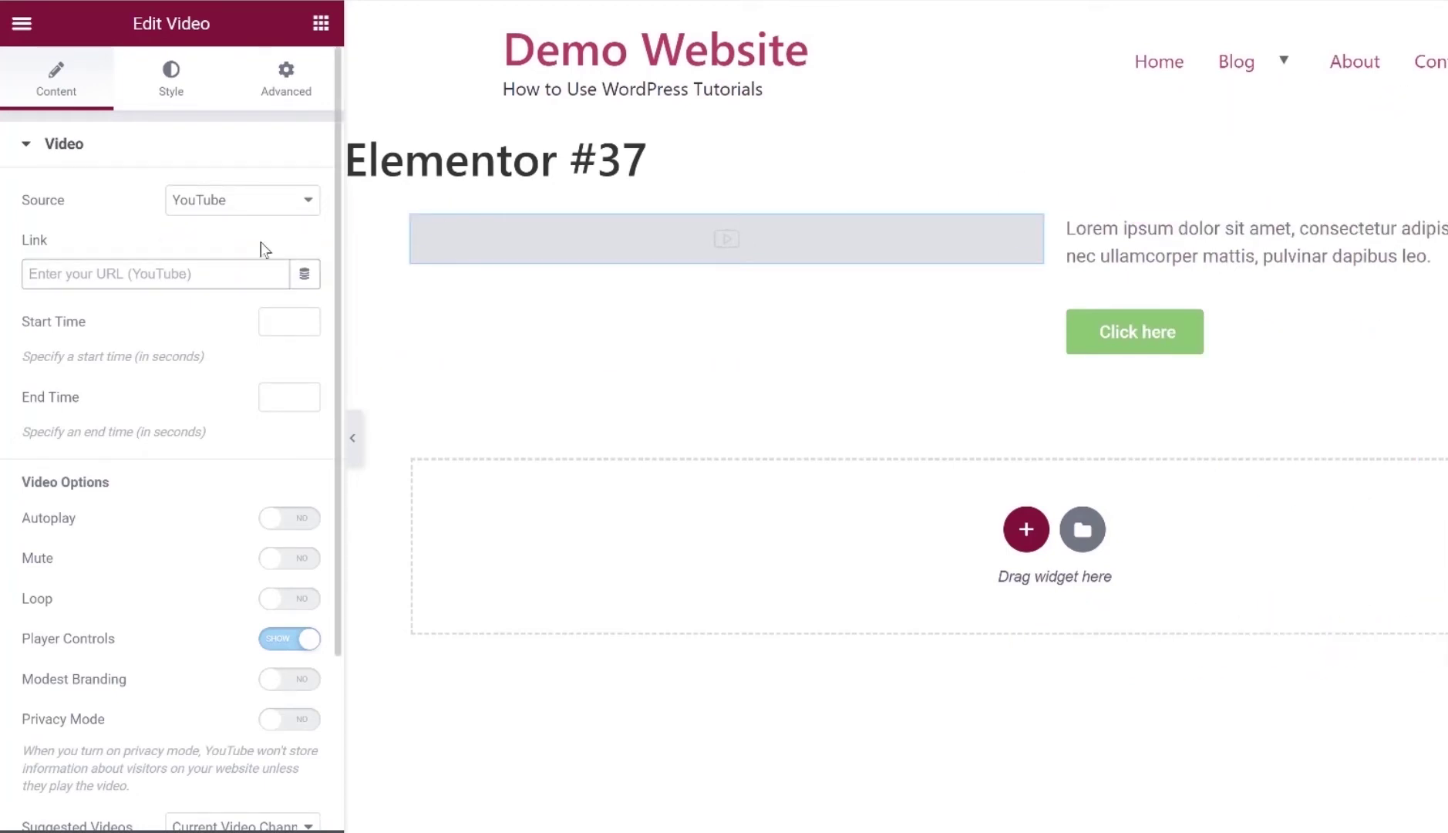
{"action": "type", "text": "https://youtu.be/UdzqN74cxLg"}
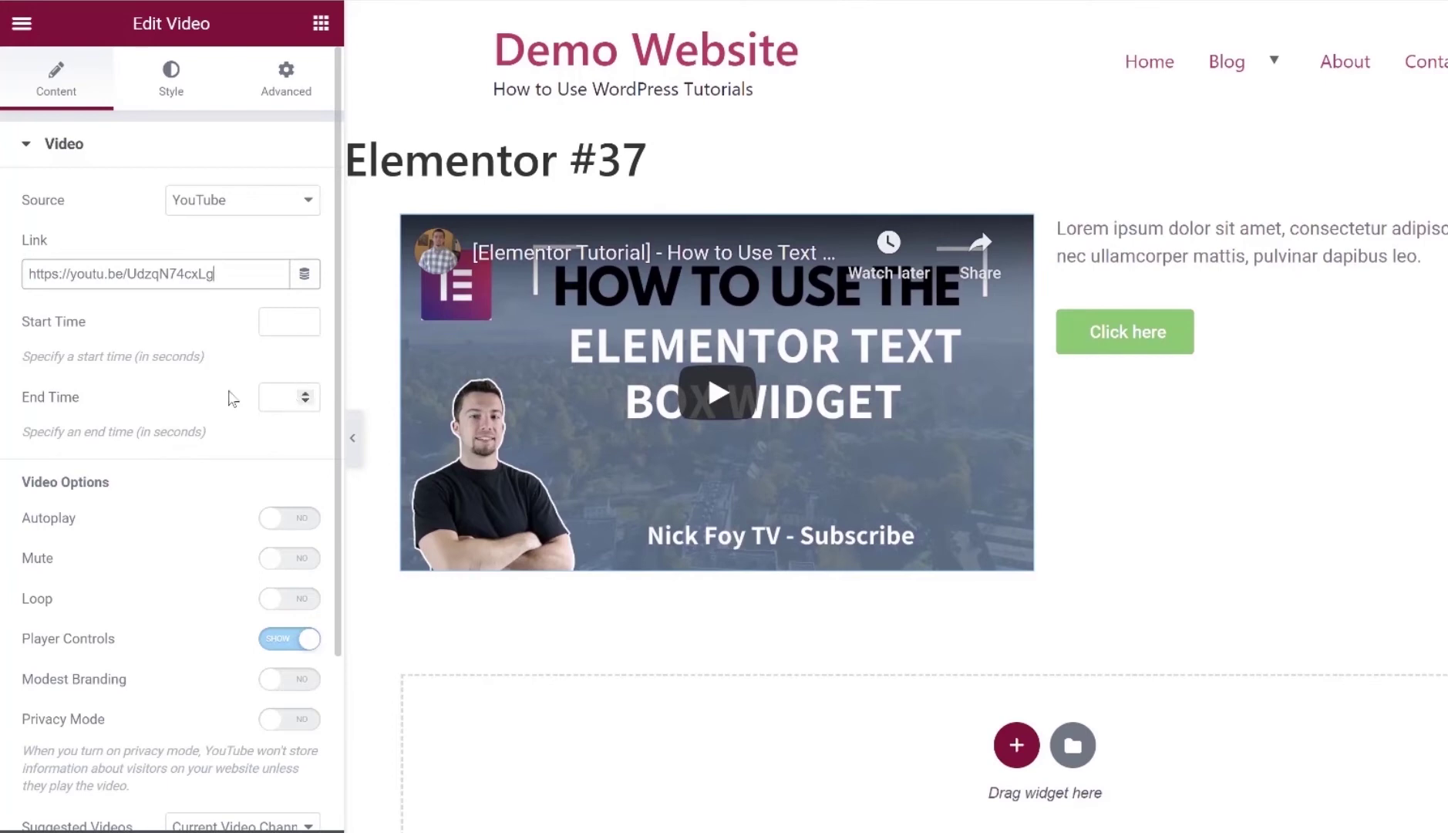
- Enable Modest Branding for the video and show an image overlay with its play icon turned off
{"action": "scroll", "coordinate": [229, 398], "scroll_direction": "down", "scroll_amount": 3}
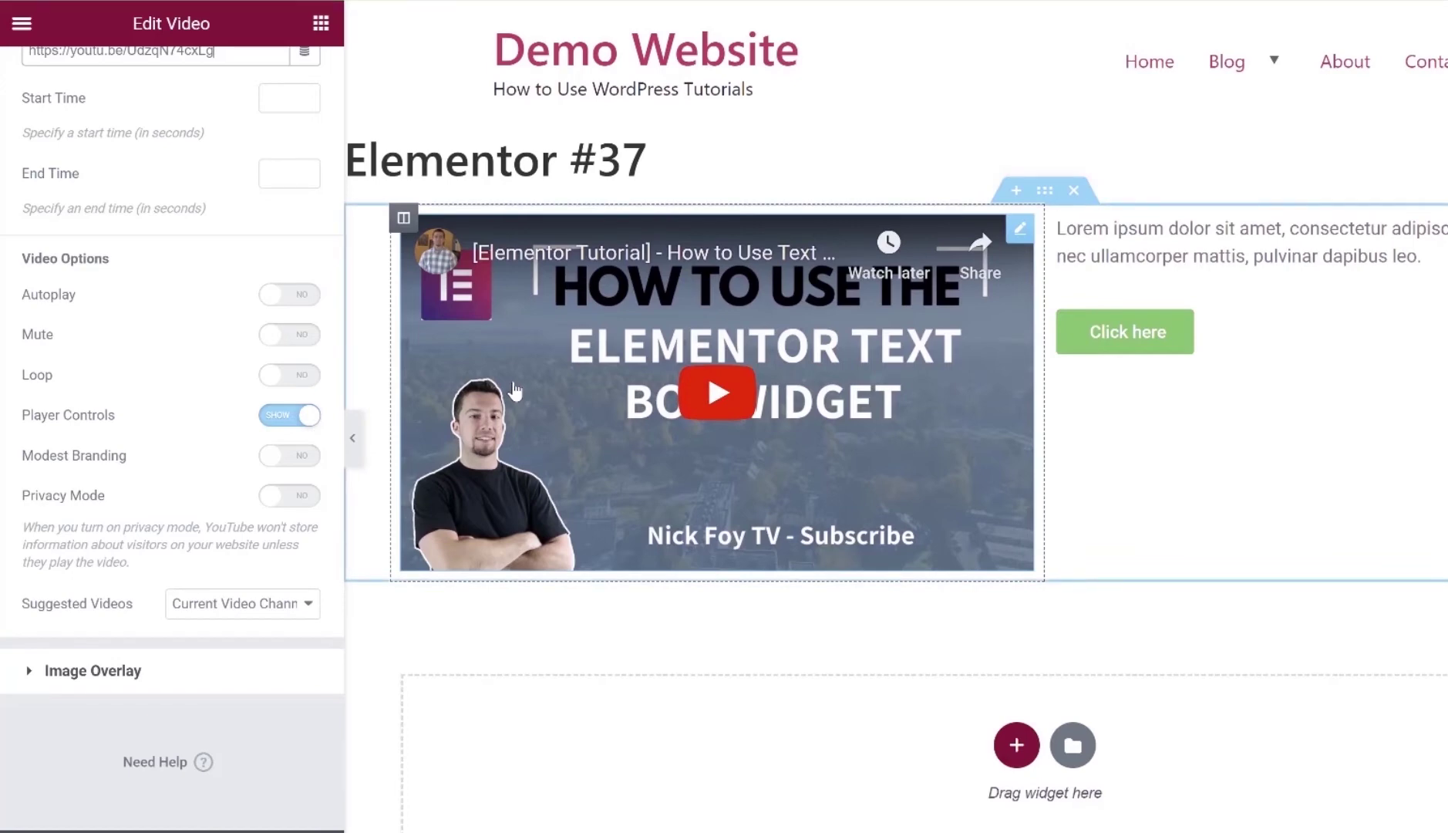
{"action": "left_click", "coordinate": [267, 463]}
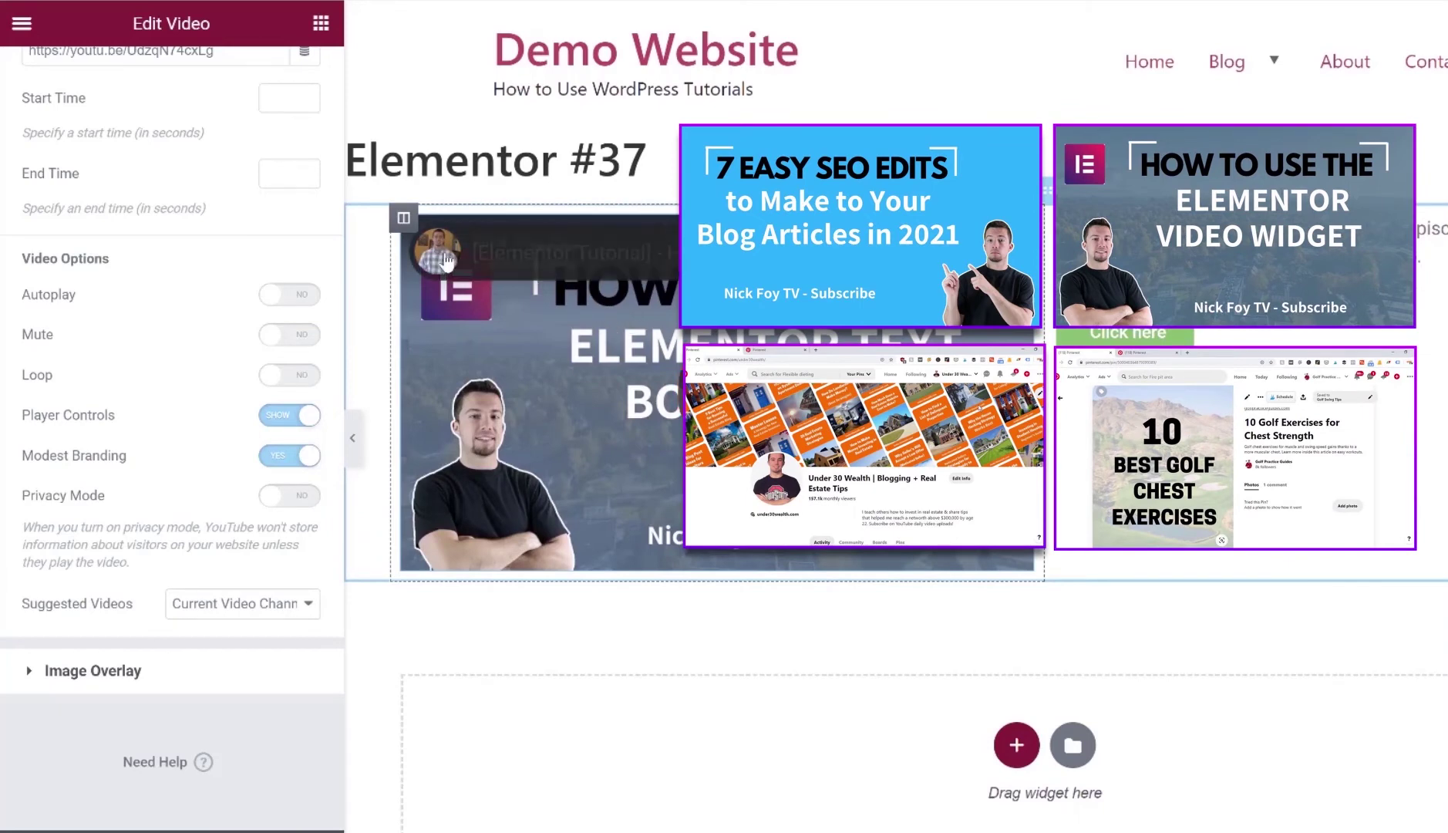
{"action": "left_click", "coordinate": [29, 678]}
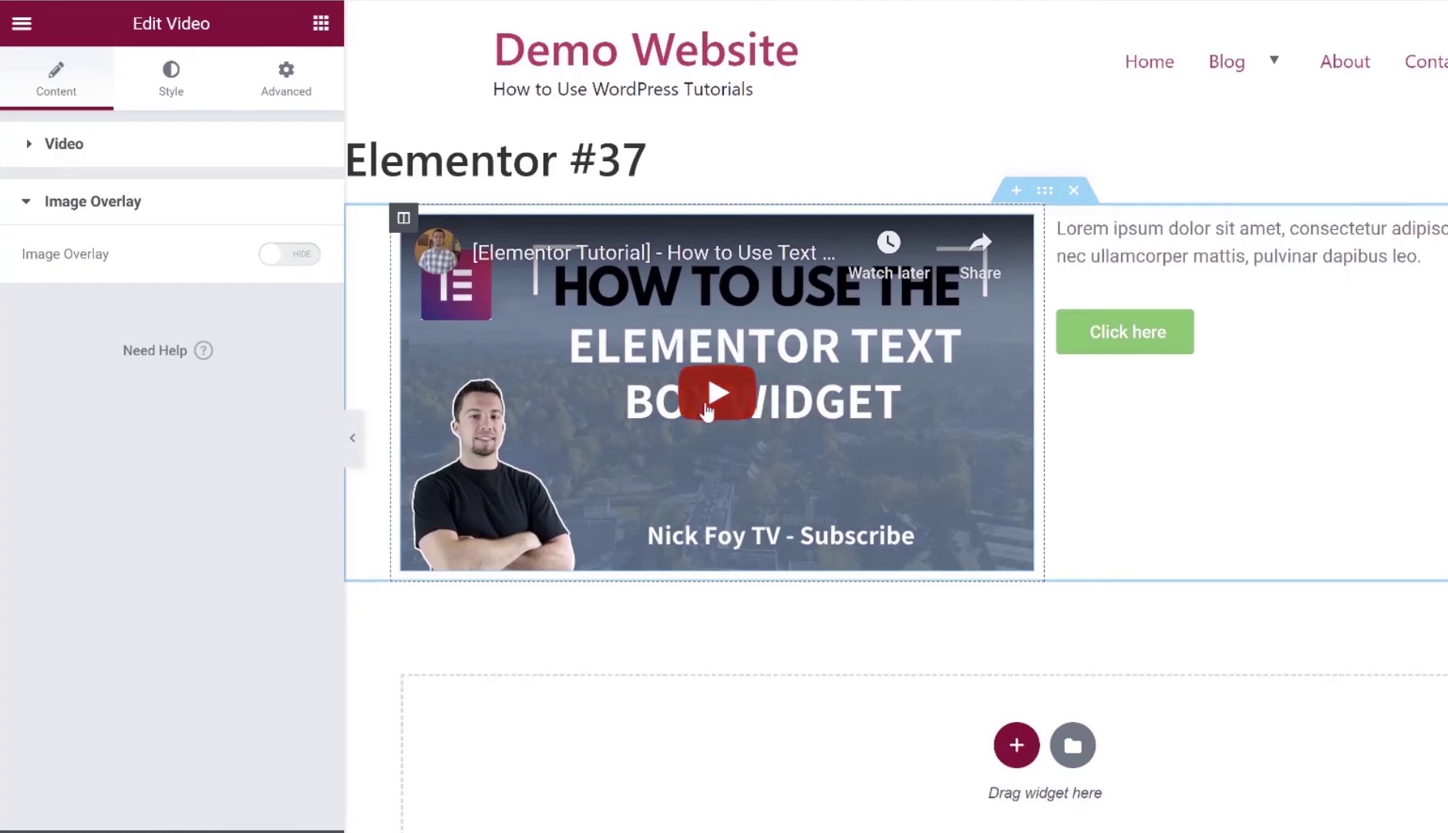
{"action": "left_click", "coordinate": [270, 255]}
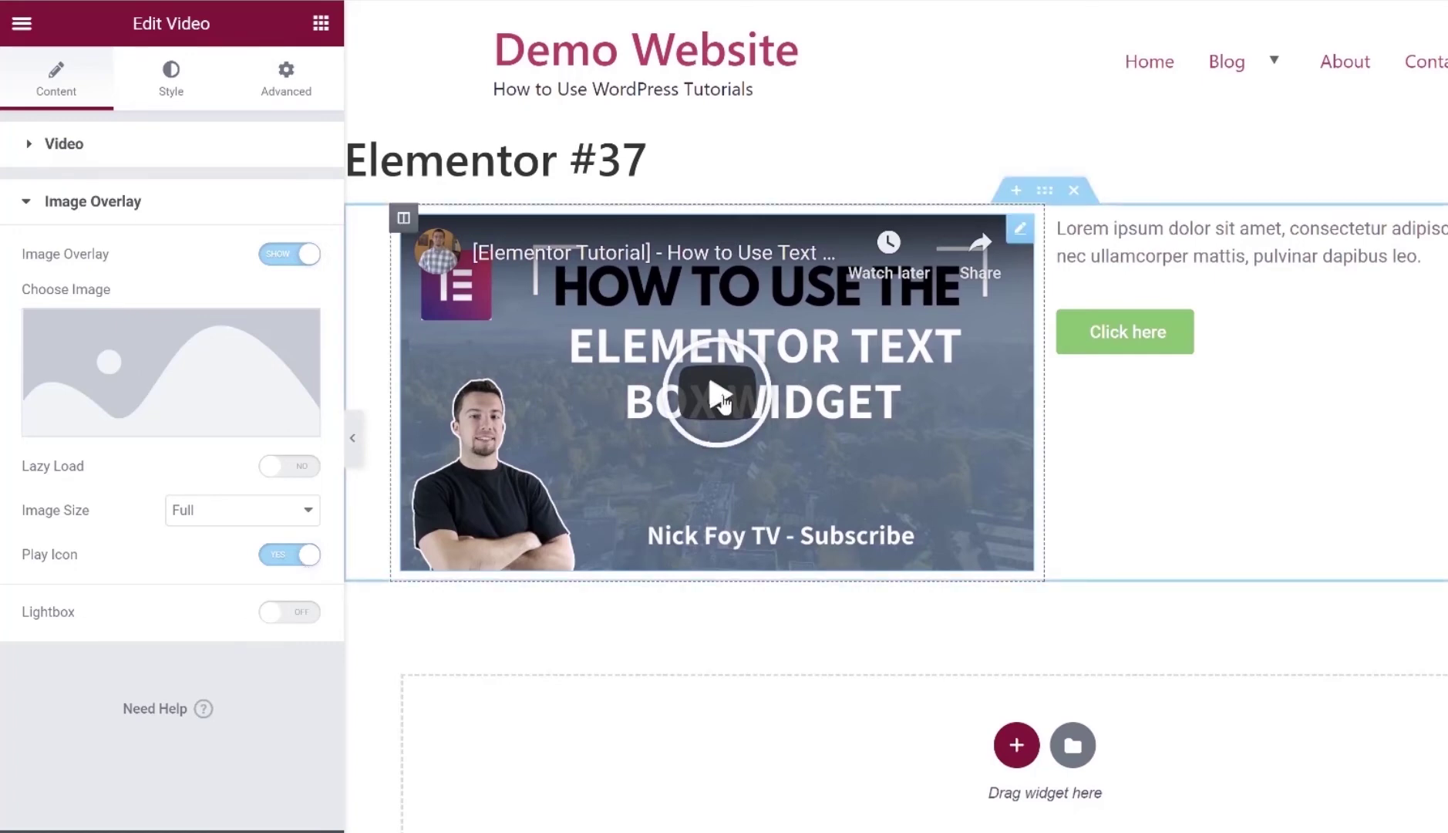
{"action": "left_click", "coordinate": [310, 560]}
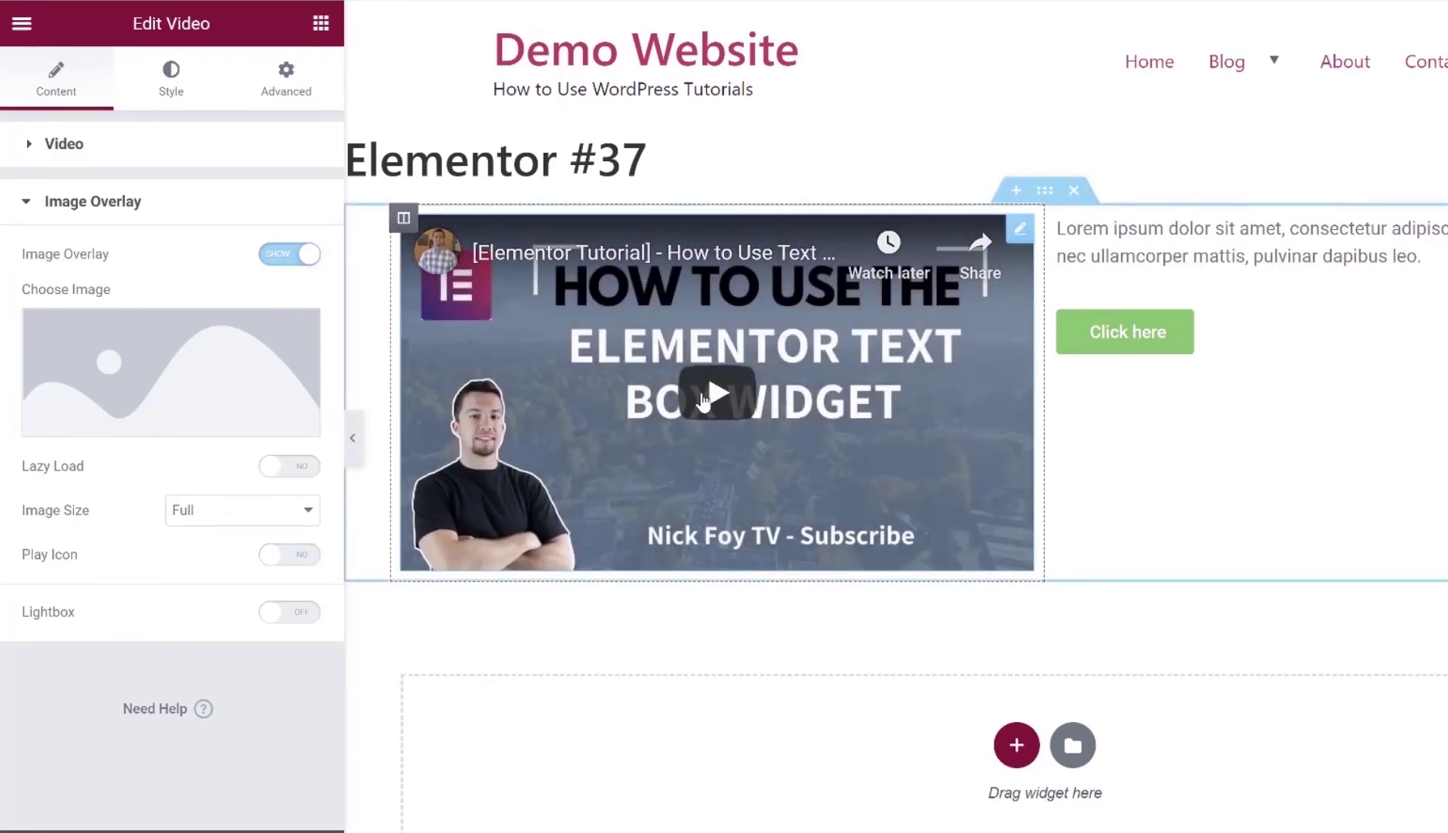
{"action": "left_click", "coordinate": [182, 99]}
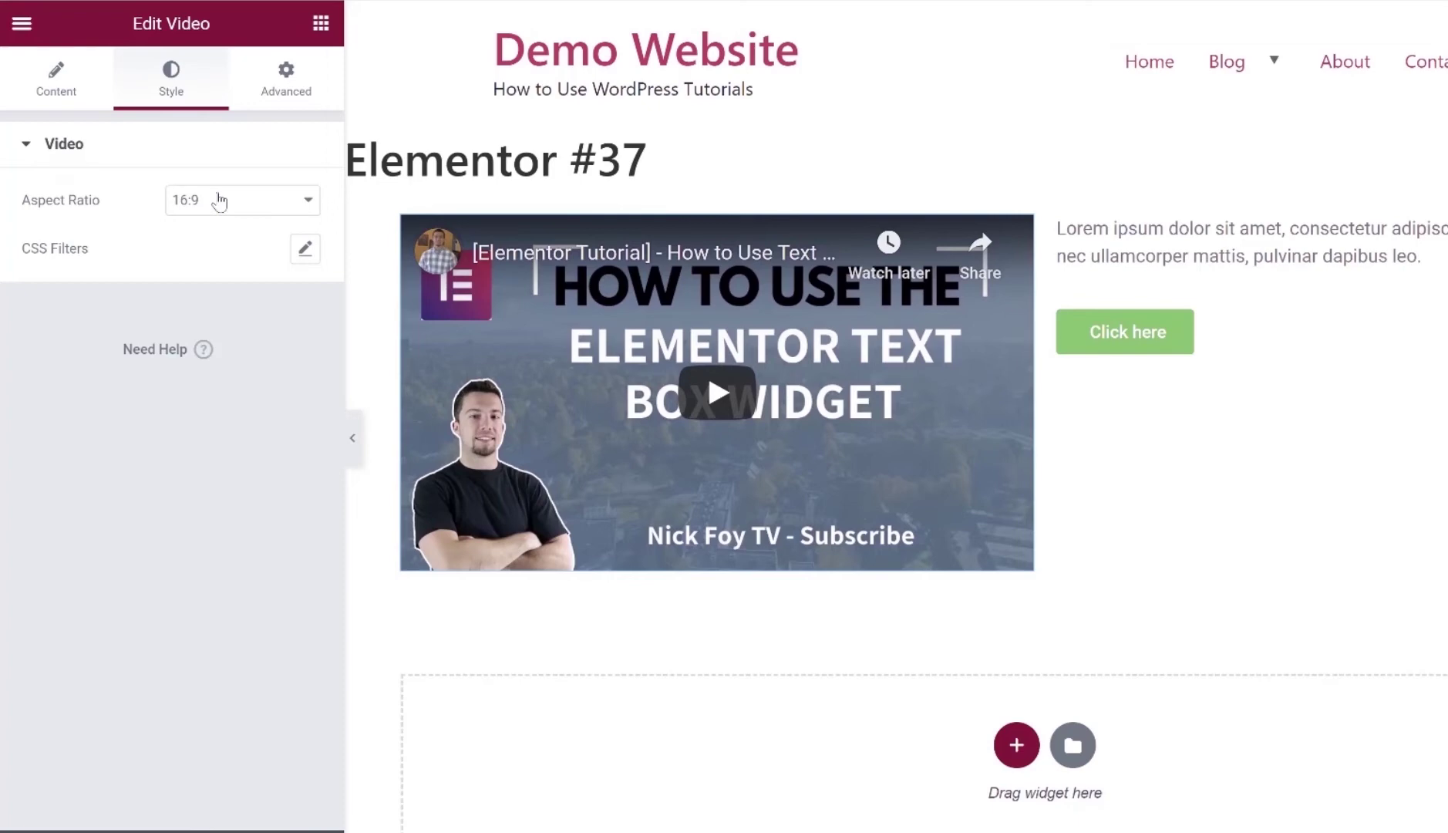
{"action": "left_click", "coordinate": [305, 250]}
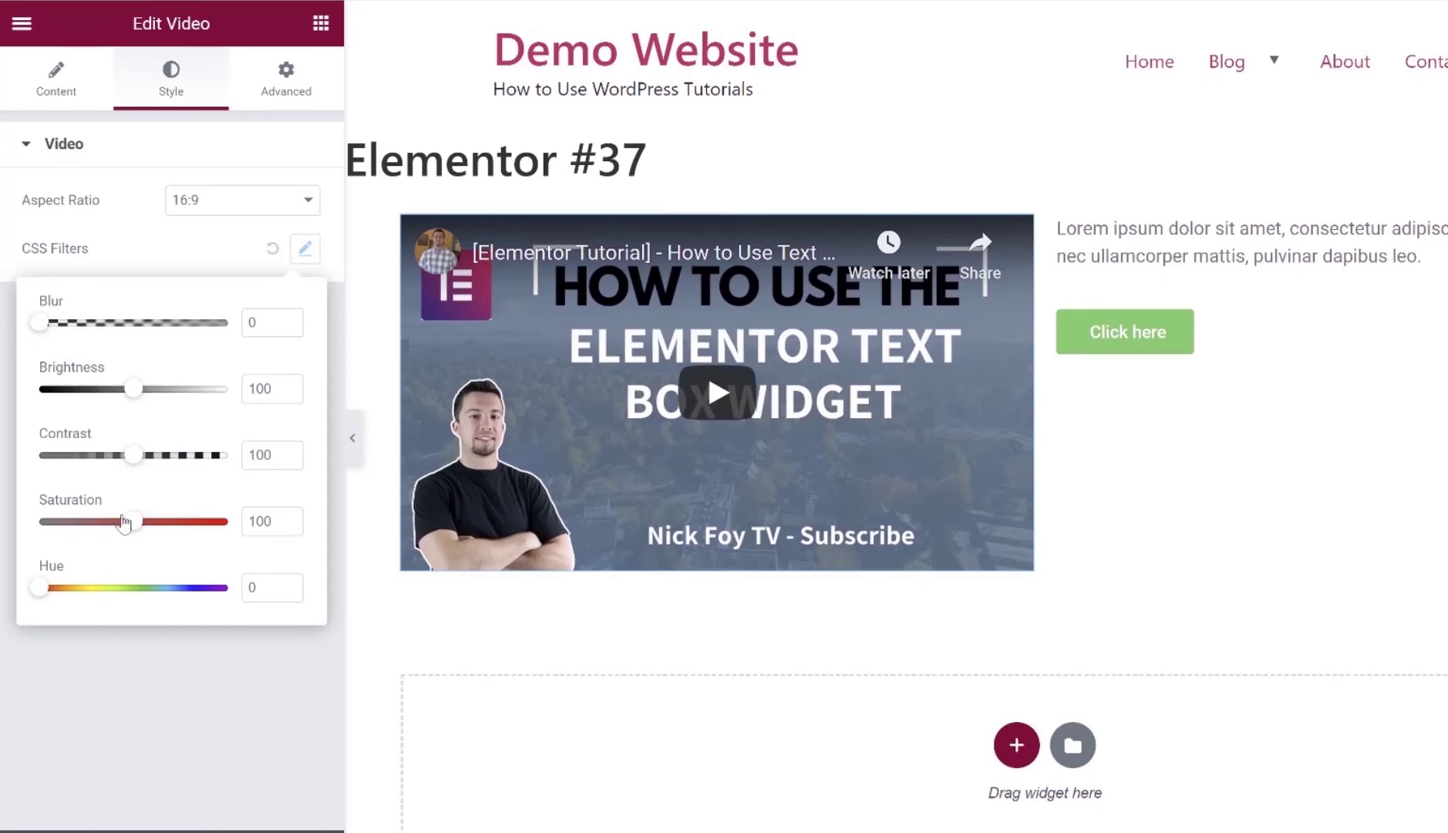
{"action": "left_click", "coordinate": [303, 253]}
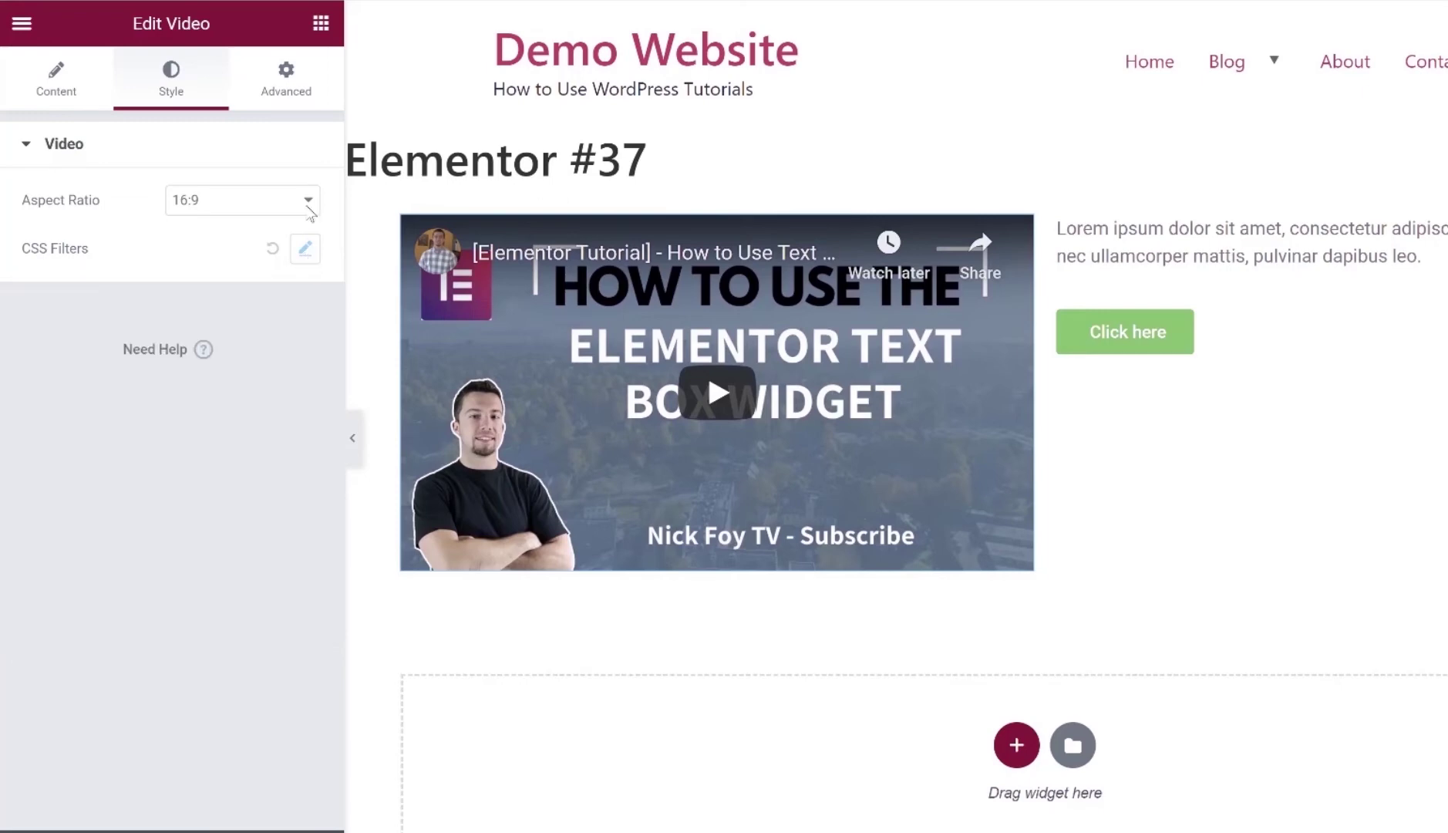
- Try an unlinked top margin of 54 px on the Video widget and clear it again
{"action": "left_click", "coordinate": [300, 90]}
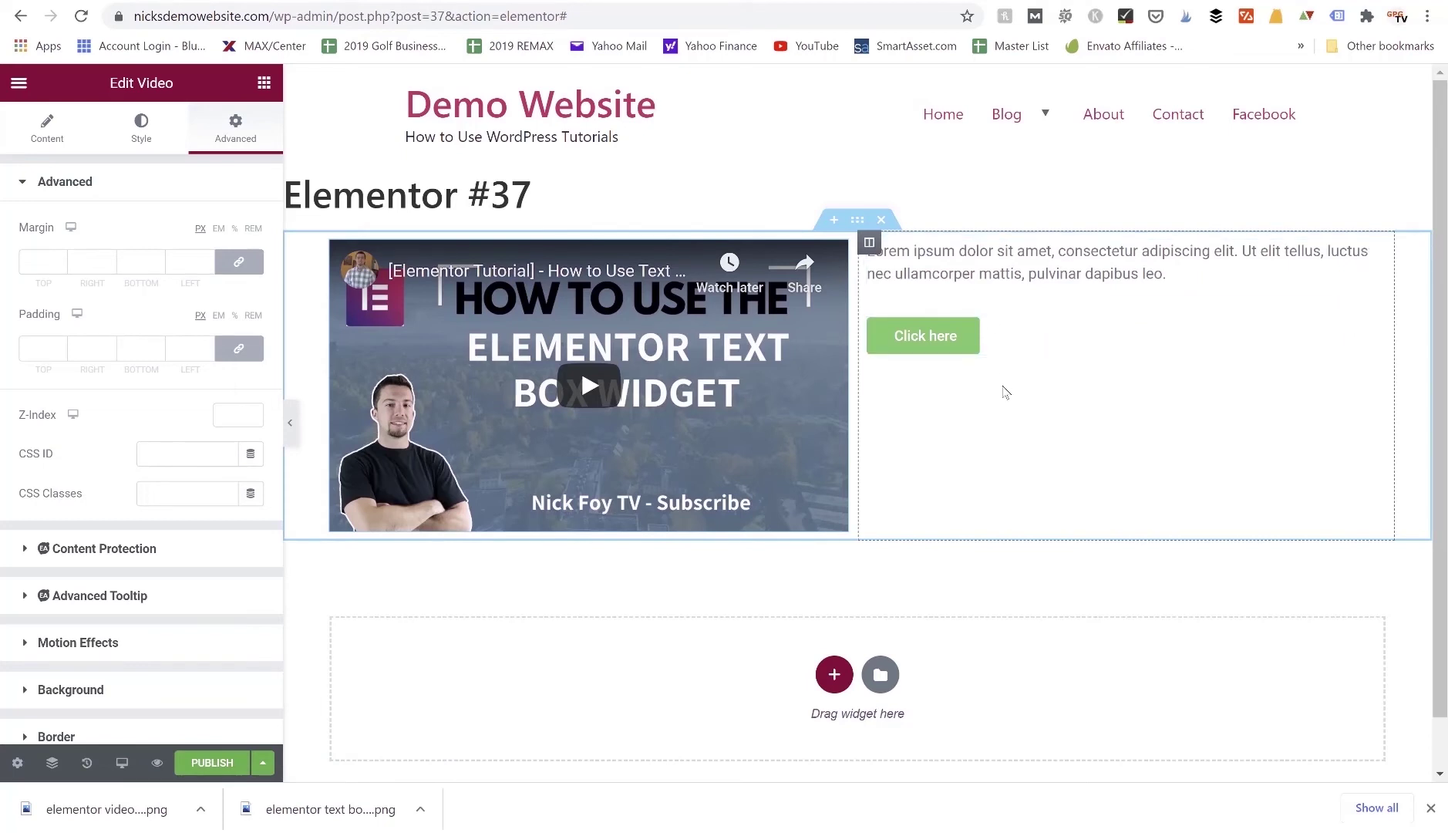
{"action": "left_click", "coordinate": [239, 262]}
{"action": "left_click_drag", "start_coordinate": [64, 262], "coordinate": [64, 262]}
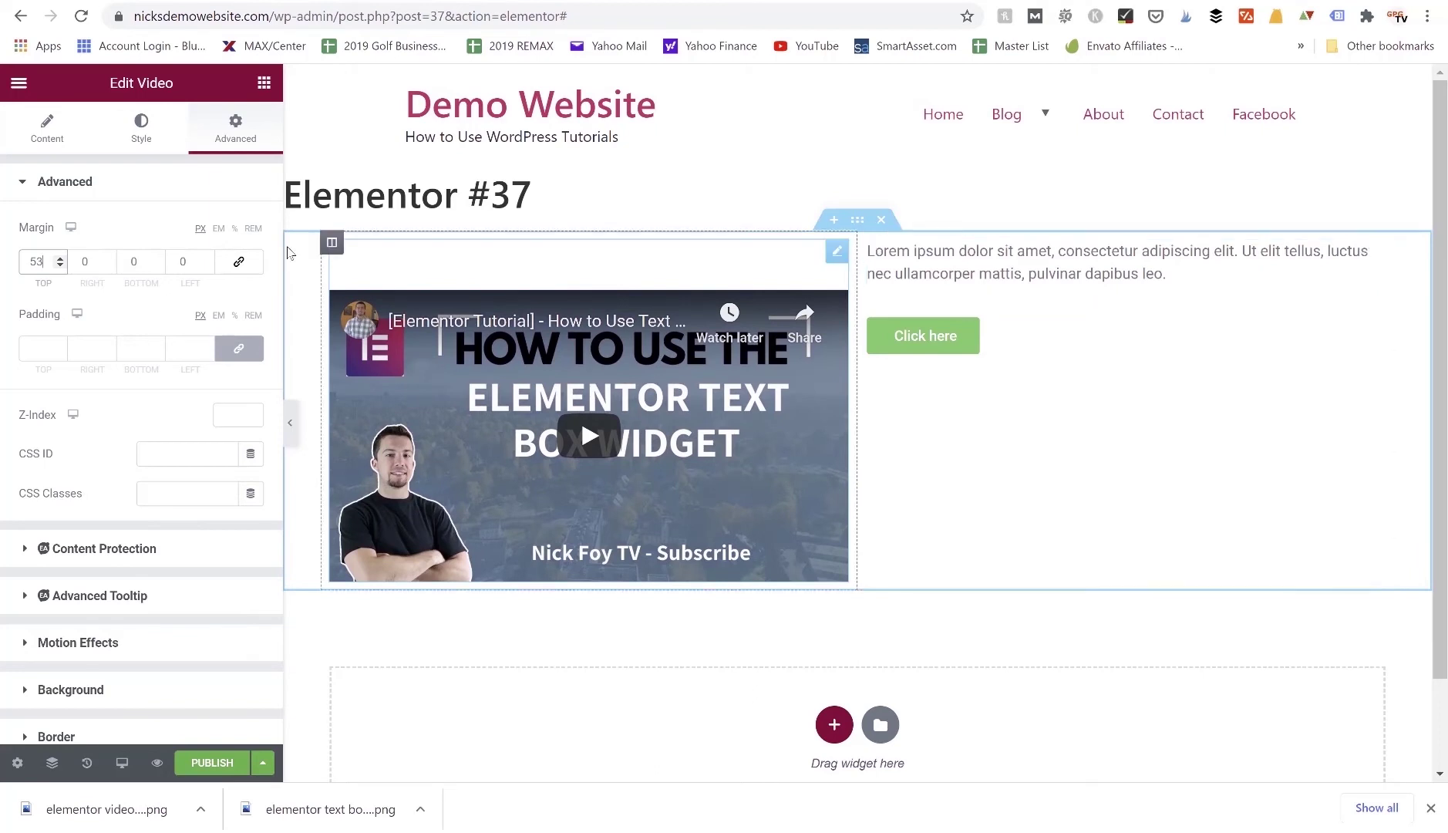
{"action": "left_click", "coordinate": [59, 259]}
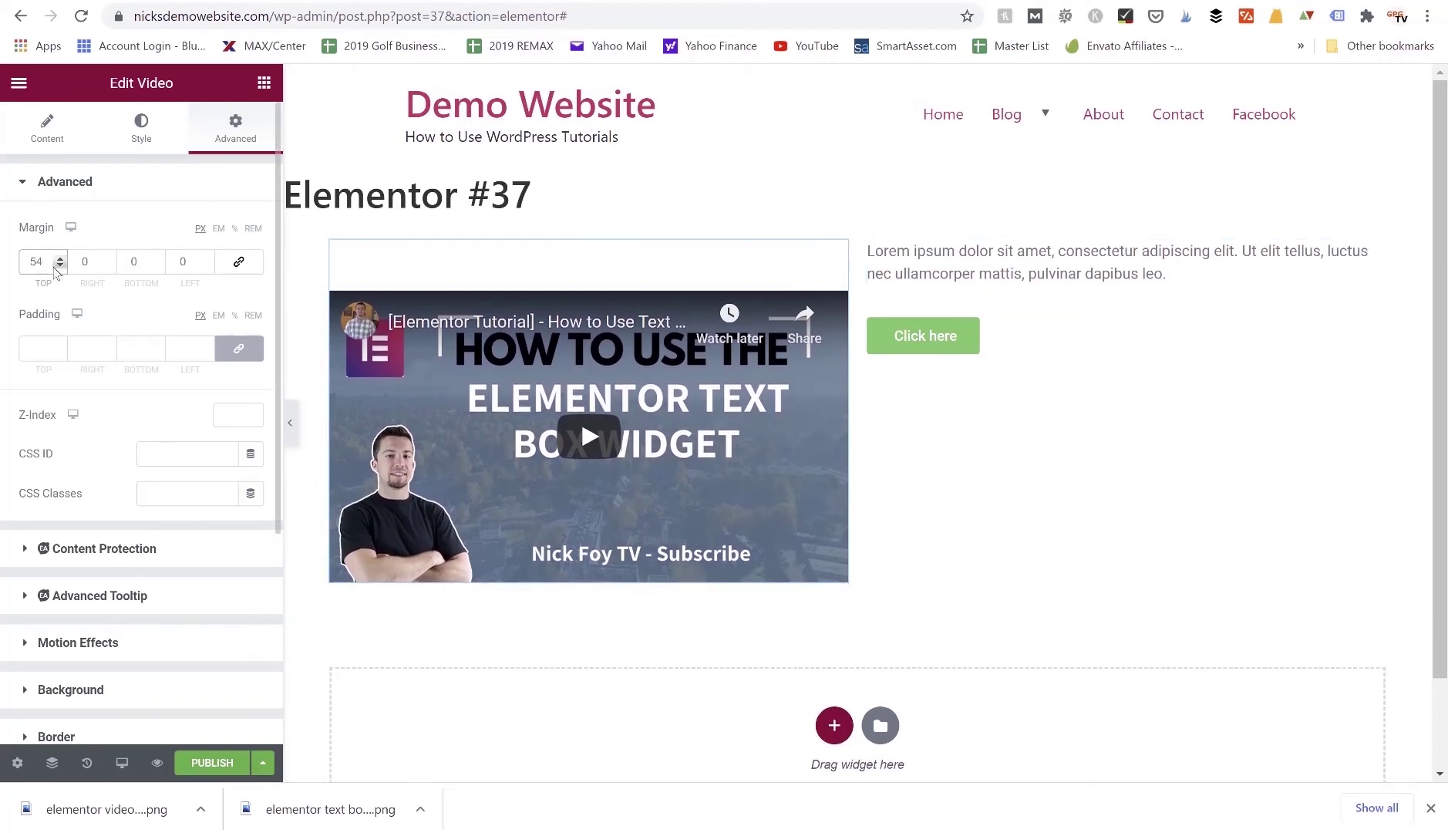
{"action": "key", "text": "BackSpace"}
{"action": "key", "text": "BackSpace"}
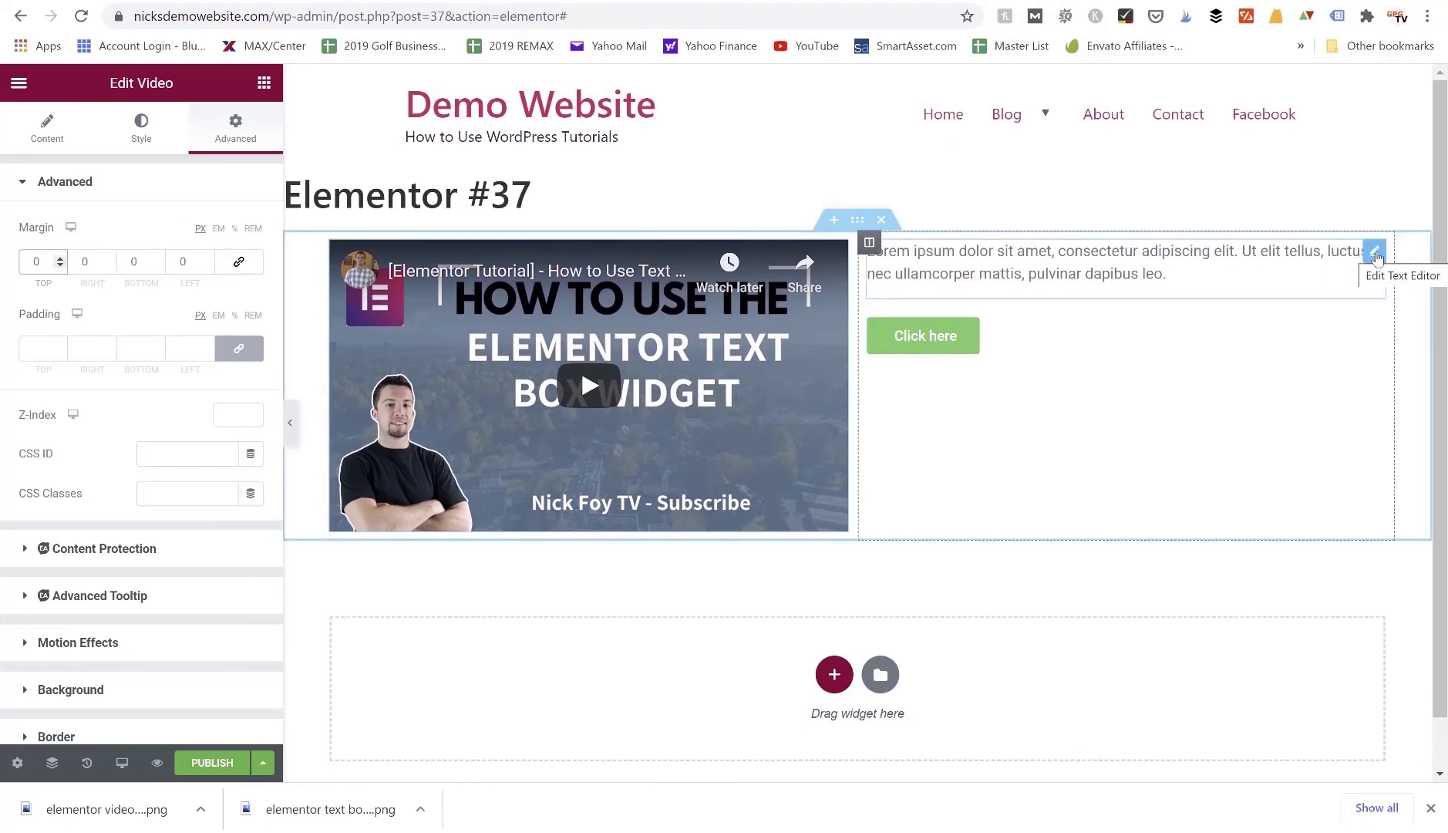
- Unlink the right column's margin values and set only its top margin to 97 px
{"action": "left_click", "coordinate": [870, 245]}
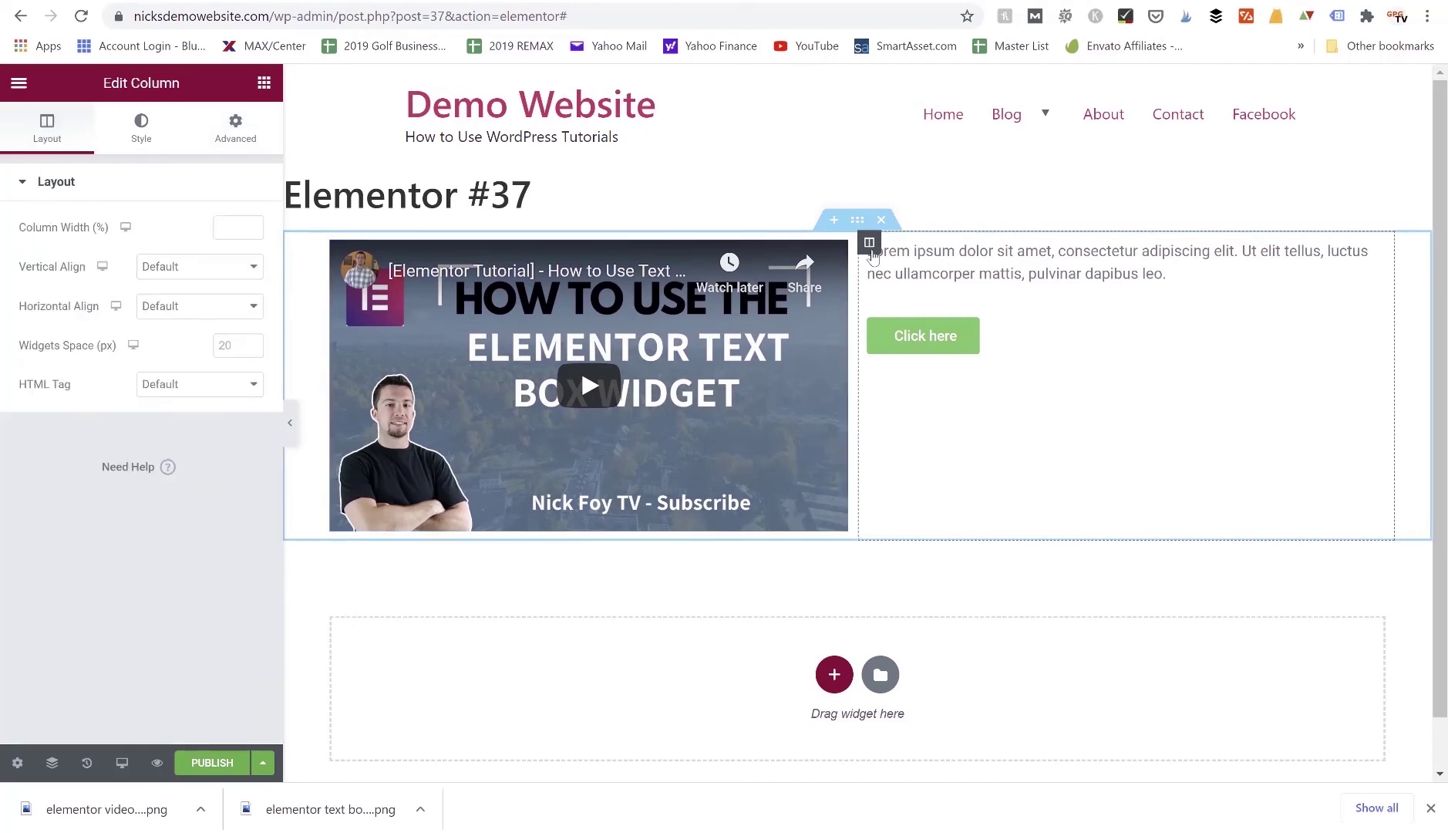
{"action": "left_click", "coordinate": [235, 128]}
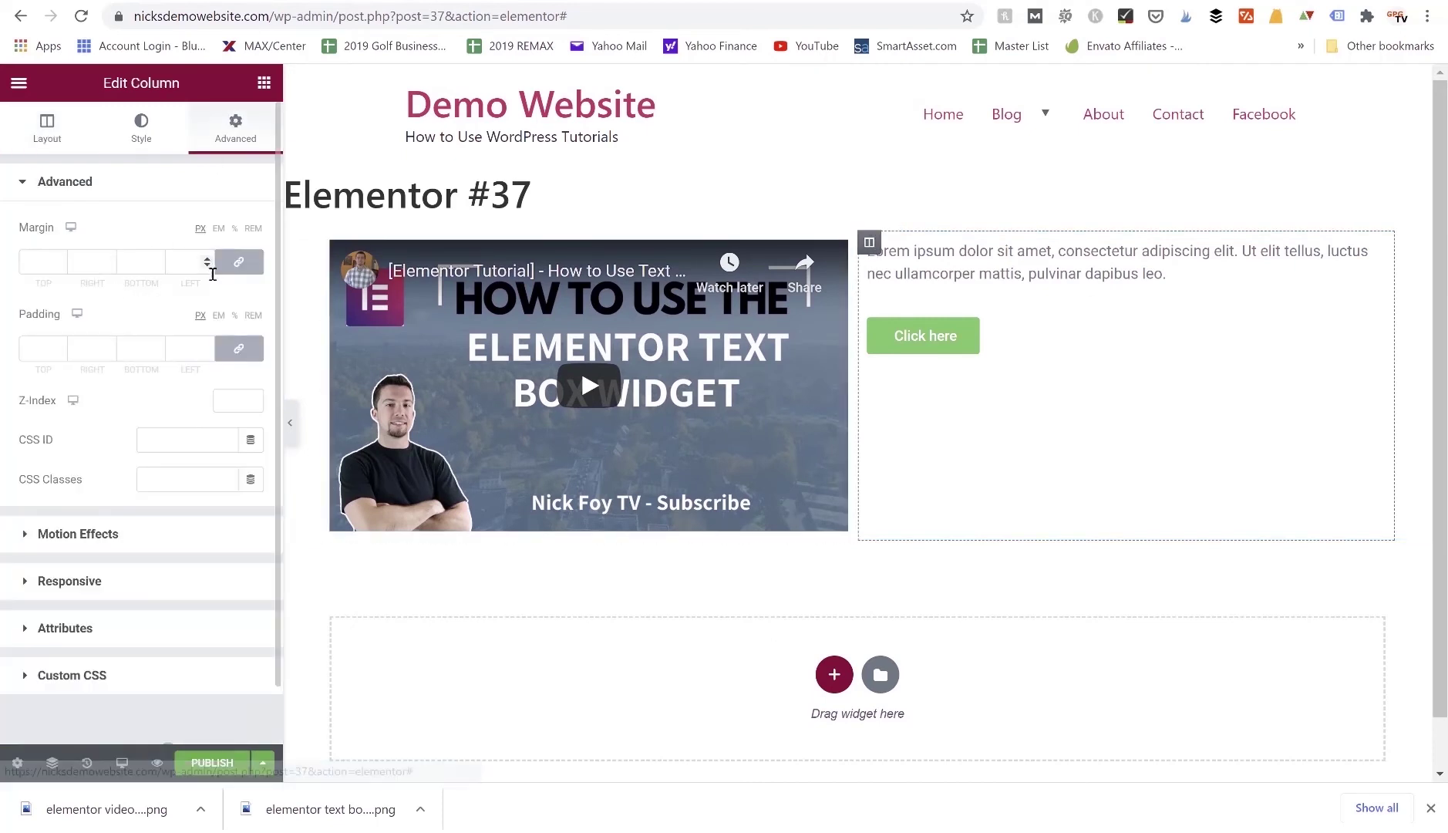
{"action": "left_click", "coordinate": [239, 261]}
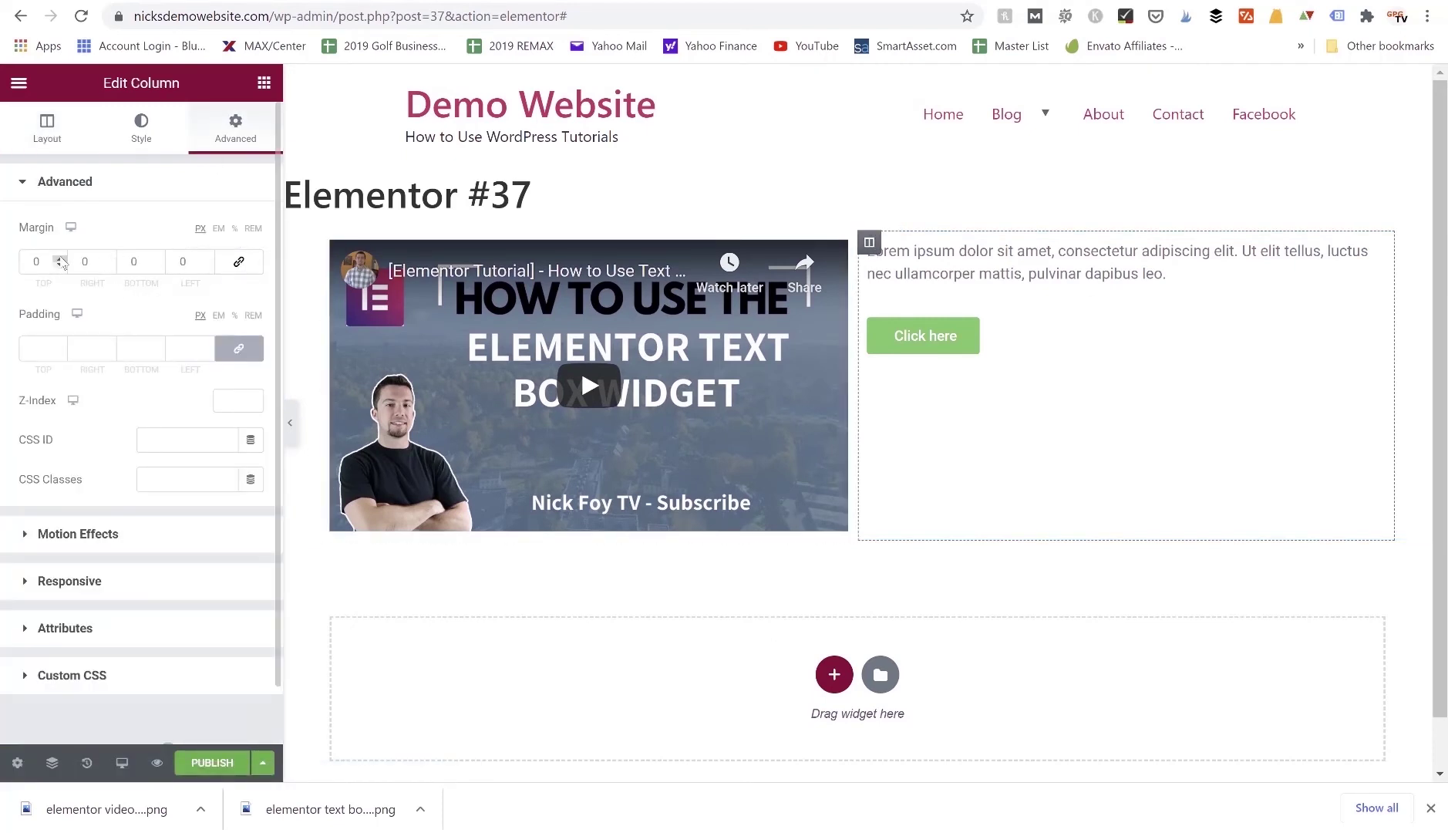
{"action": "left_click_drag", "start_coordinate": [61, 263], "coordinate": [62, 262]}
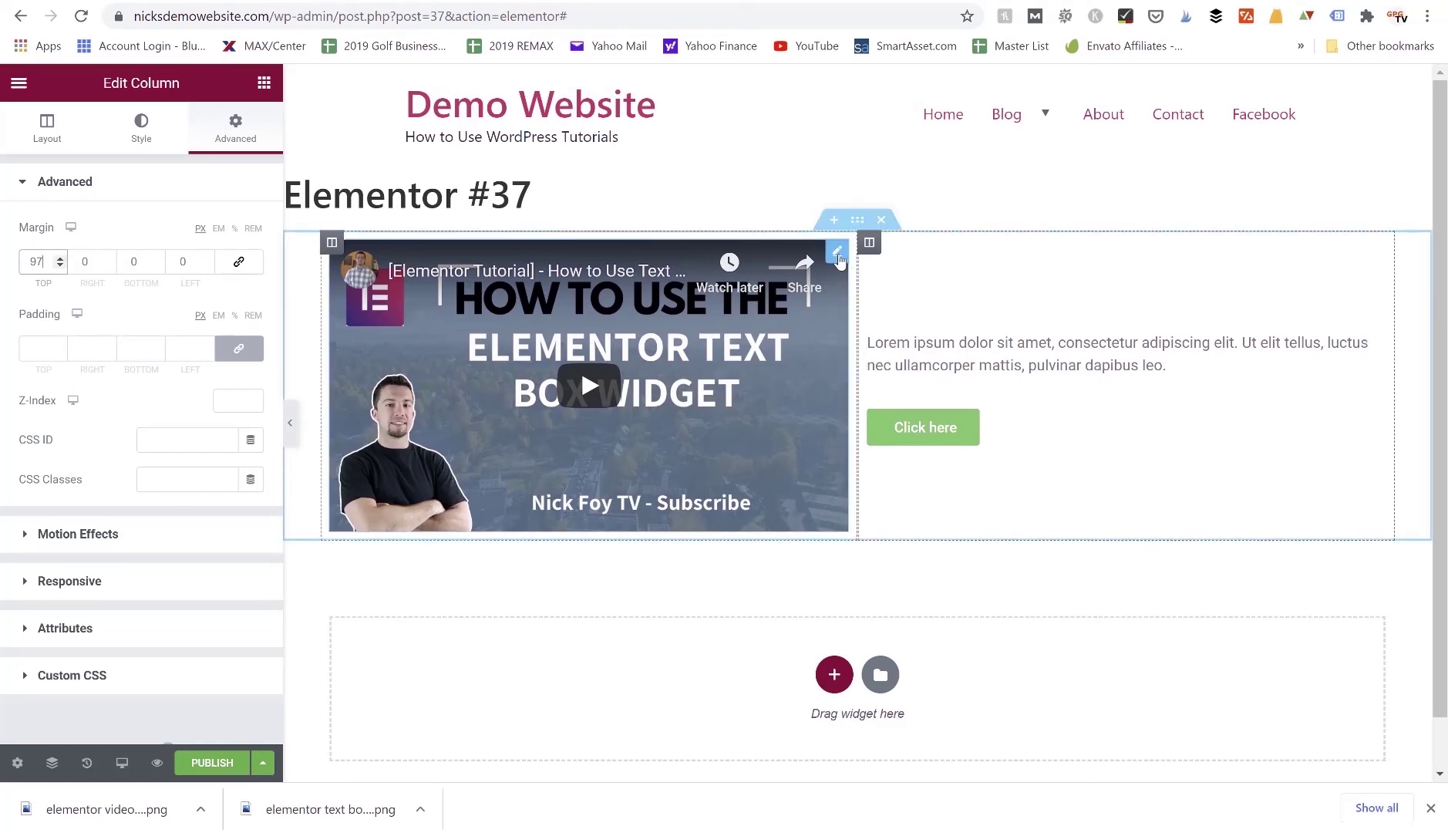
- Give the Video widget a Zoom In Left entrance animation with a Fast animation duration
{"action": "left_click", "coordinate": [837, 255]}
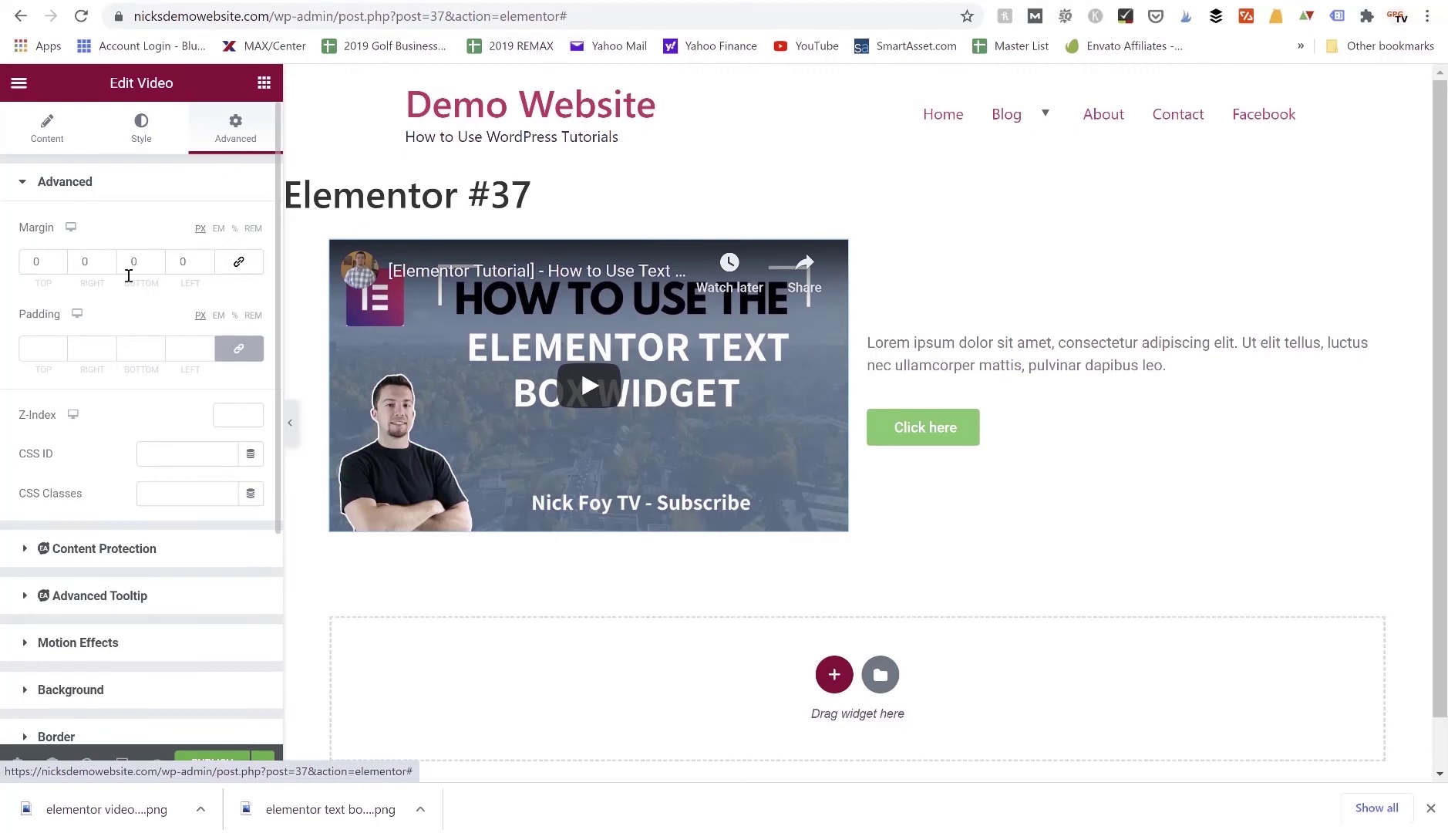
{"action": "scroll", "coordinate": [128, 275], "scroll_direction": "down", "scroll_amount": 4}
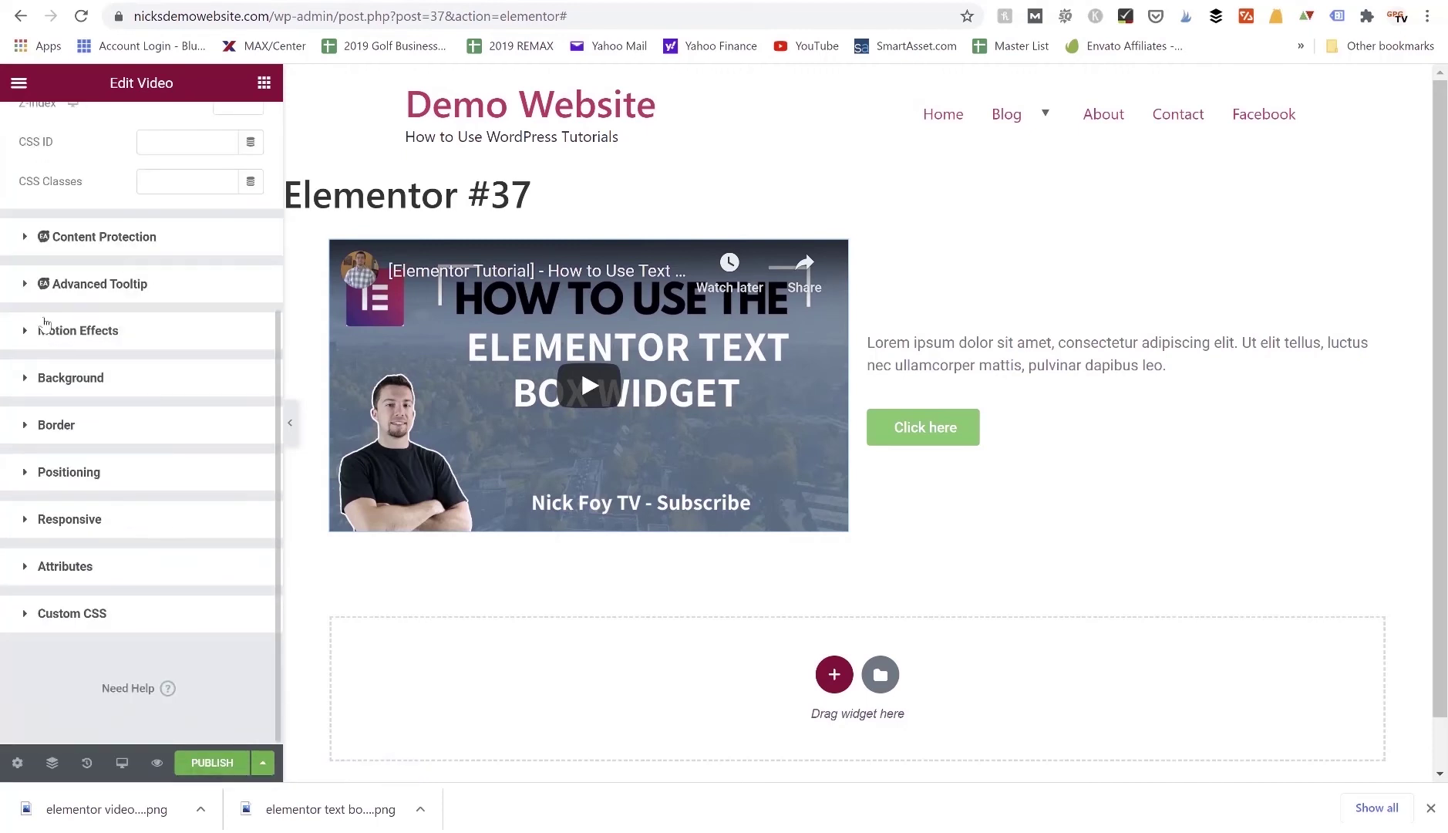
{"action": "left_click", "coordinate": [32, 331]}
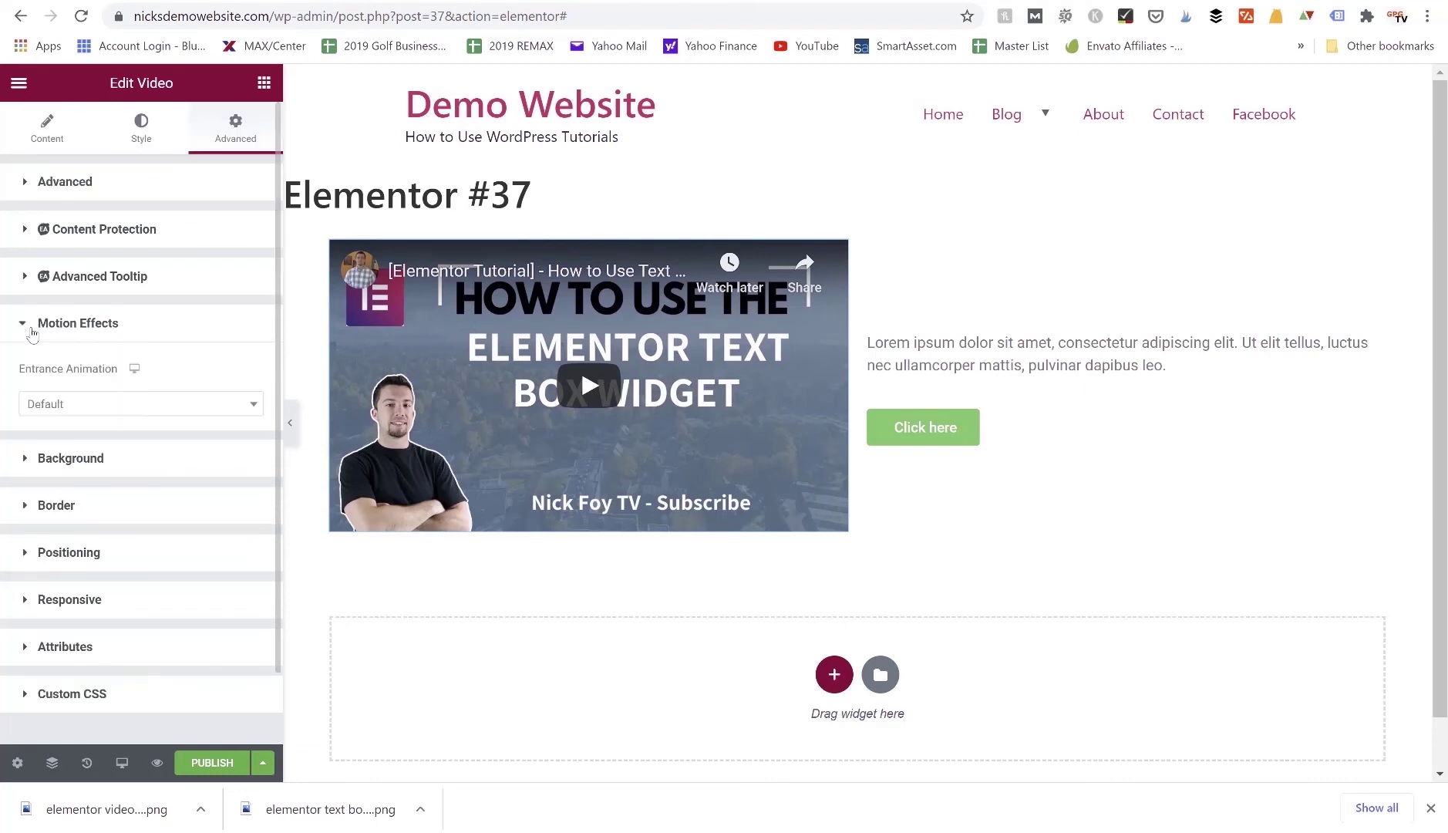
{"action": "left_click", "coordinate": [141, 405]}
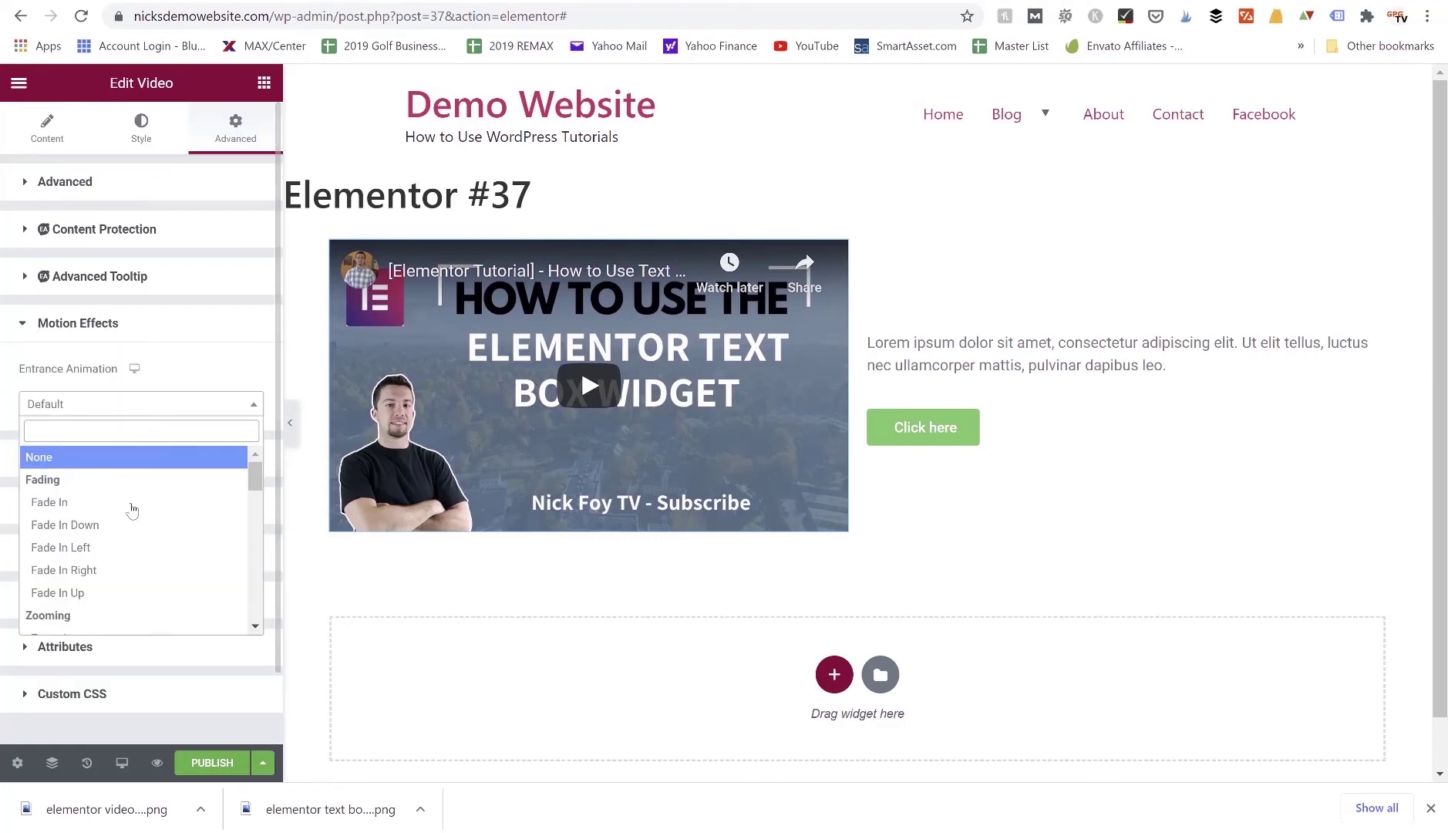
{"action": "scroll", "coordinate": [132, 509], "scroll_direction": "down", "scroll_amount": 4}
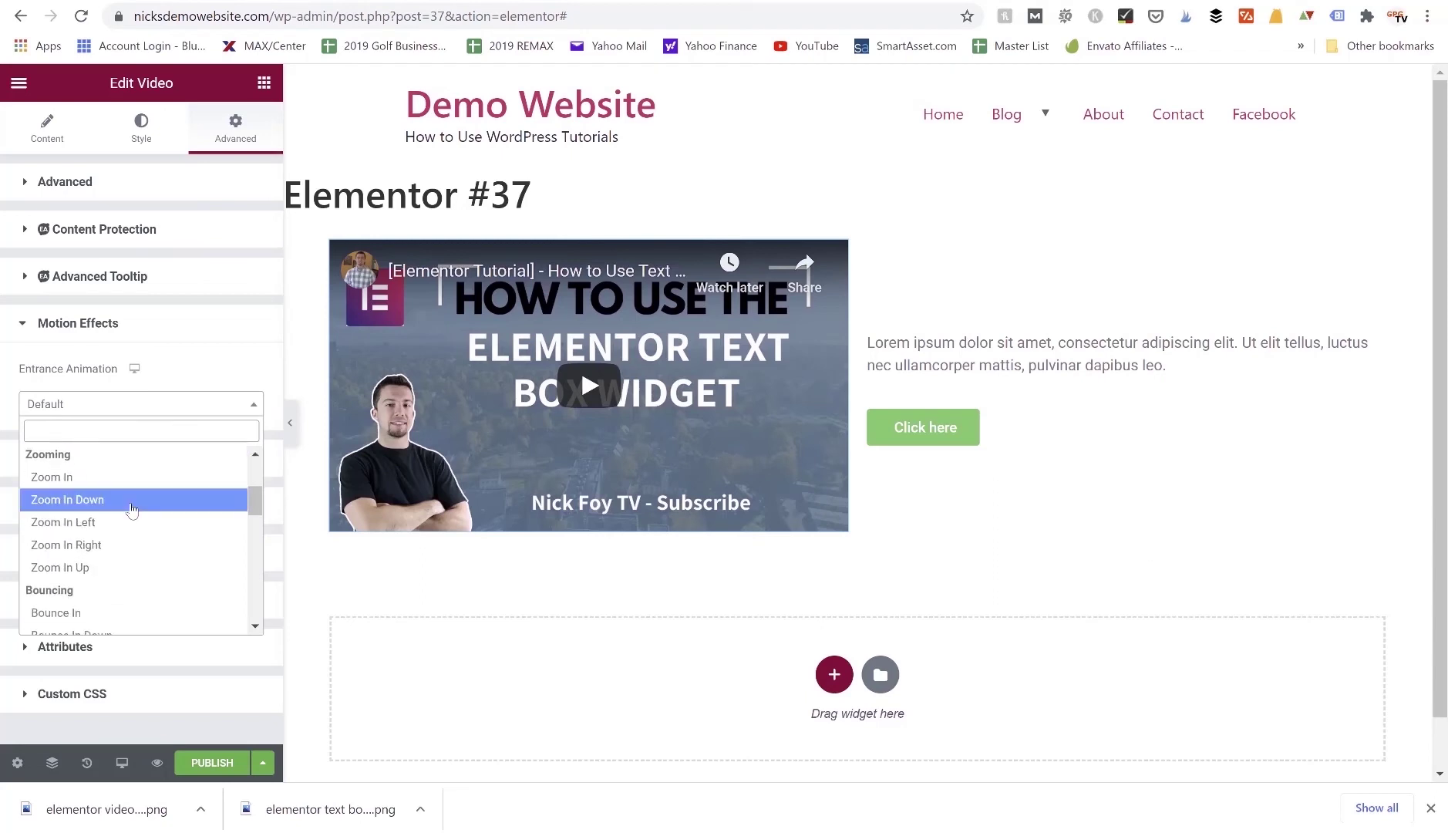
{"action": "left_click", "coordinate": [120, 523]}
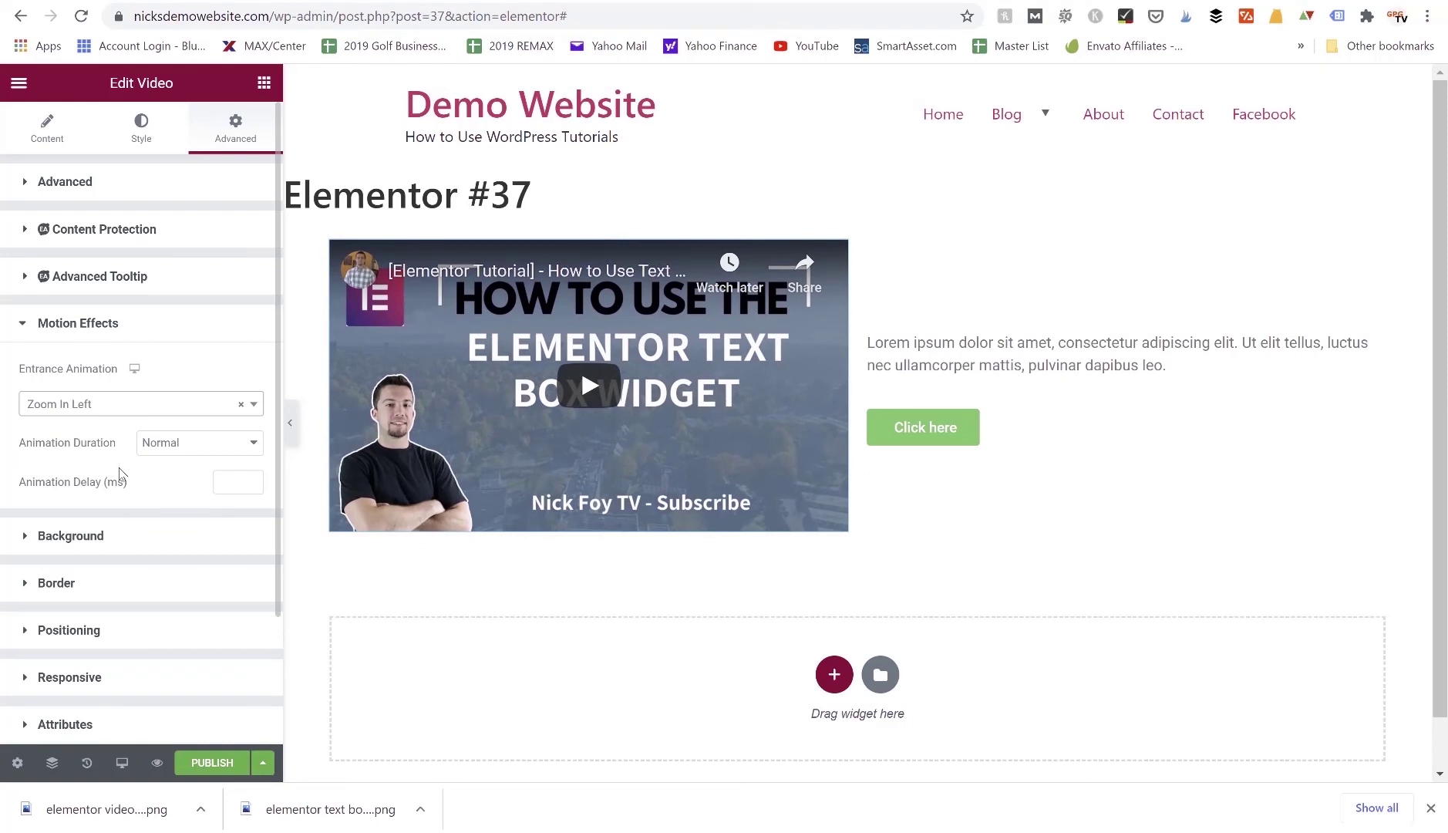
{"action": "left_click", "coordinate": [164, 446]}
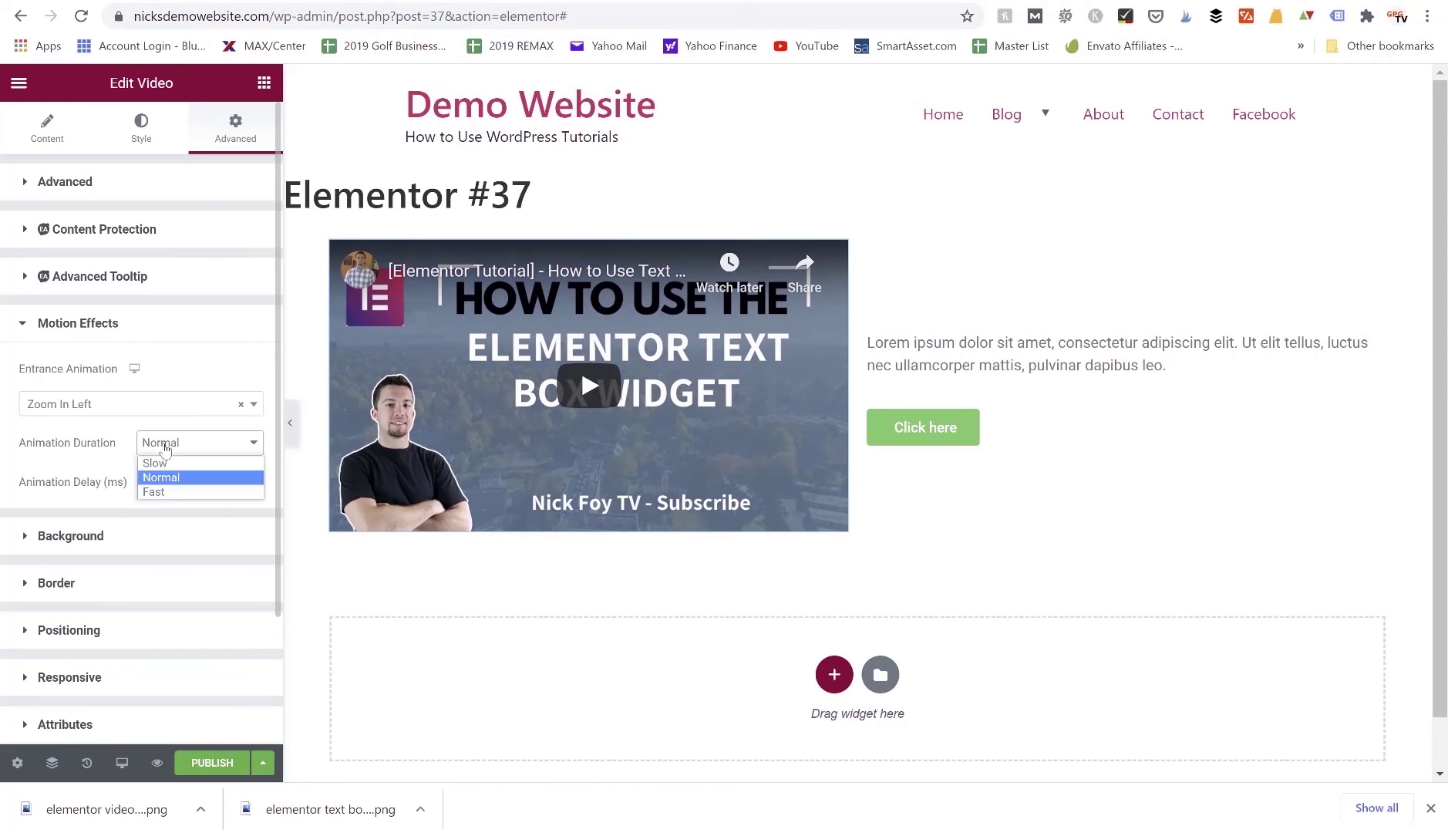
{"action": "left_click", "coordinate": [163, 493]}
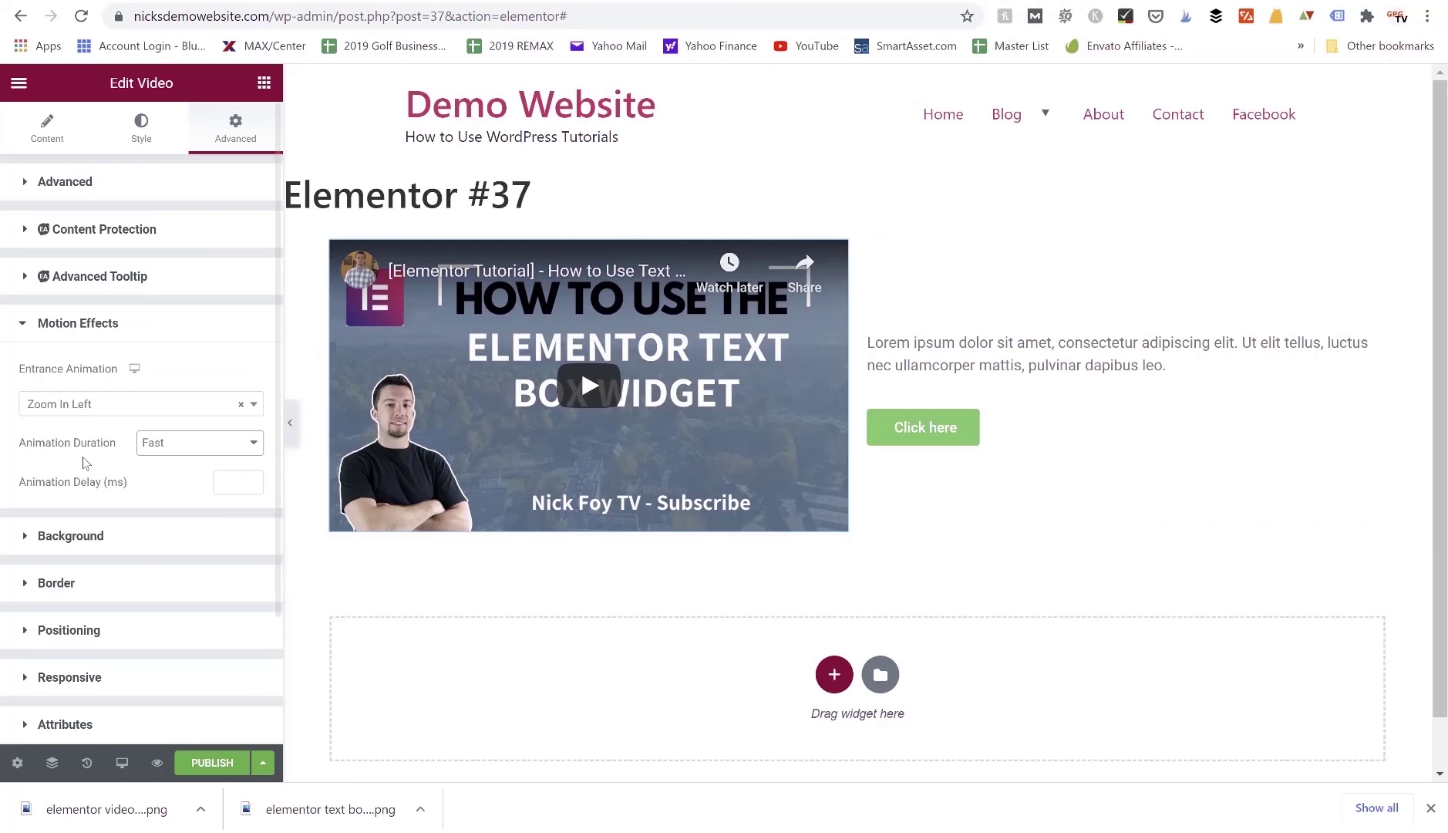
- Examine the Video widget's background options and review its content, style and advanced settings
{"action": "left_click", "coordinate": [60, 537]}
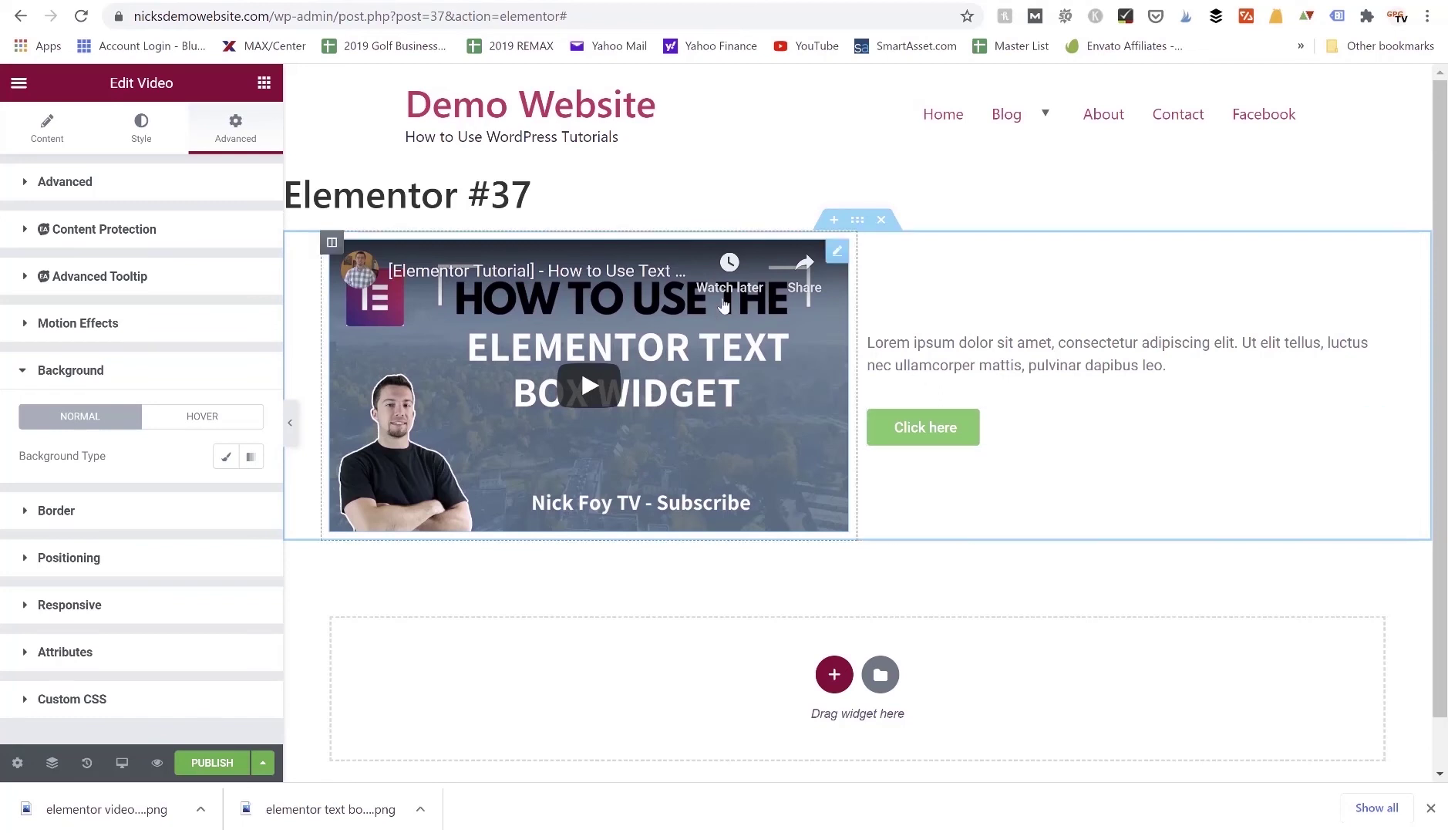
{"action": "left_click", "coordinate": [22, 373]}
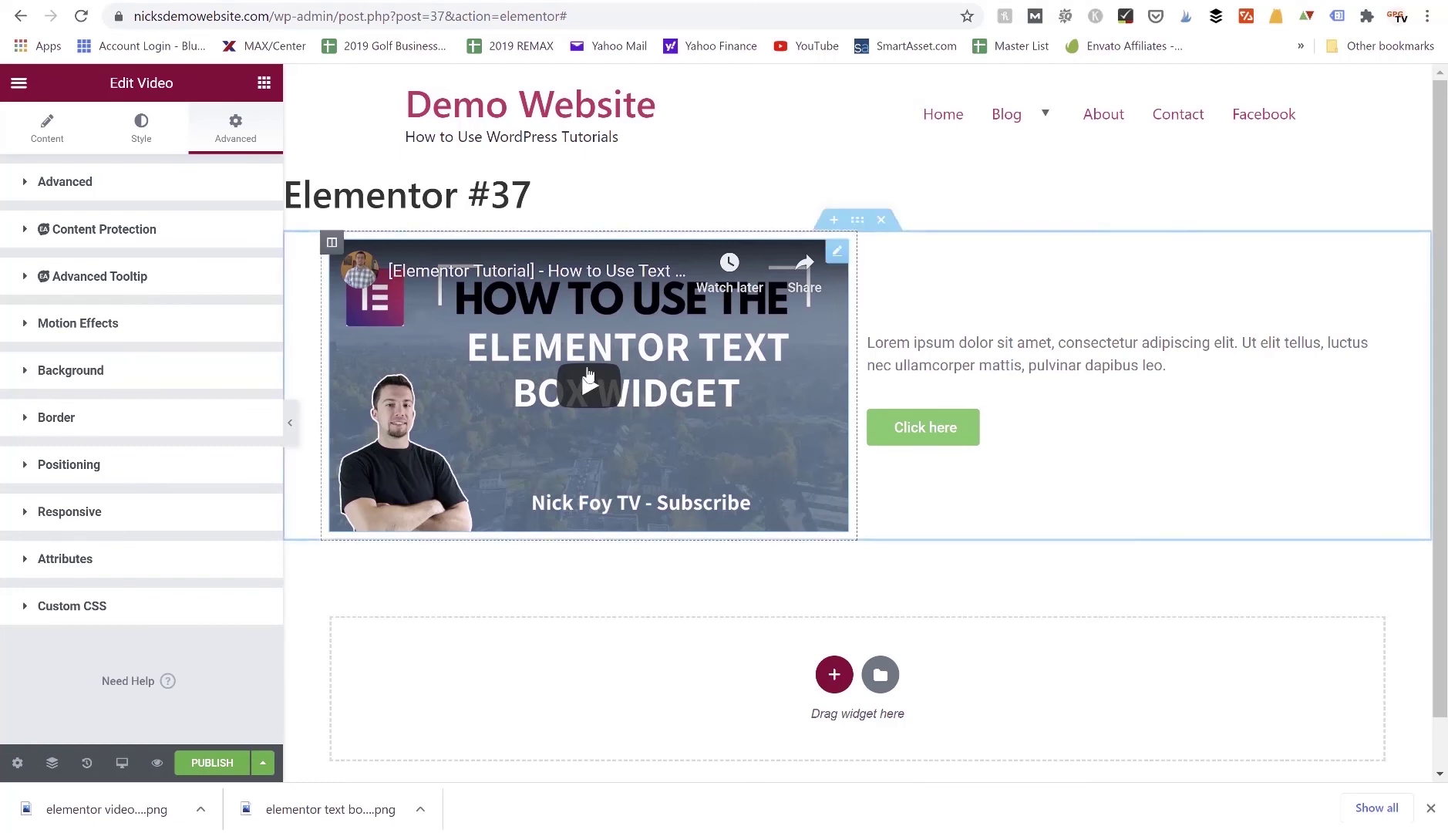
{"action": "left_click", "coordinate": [266, 83]}
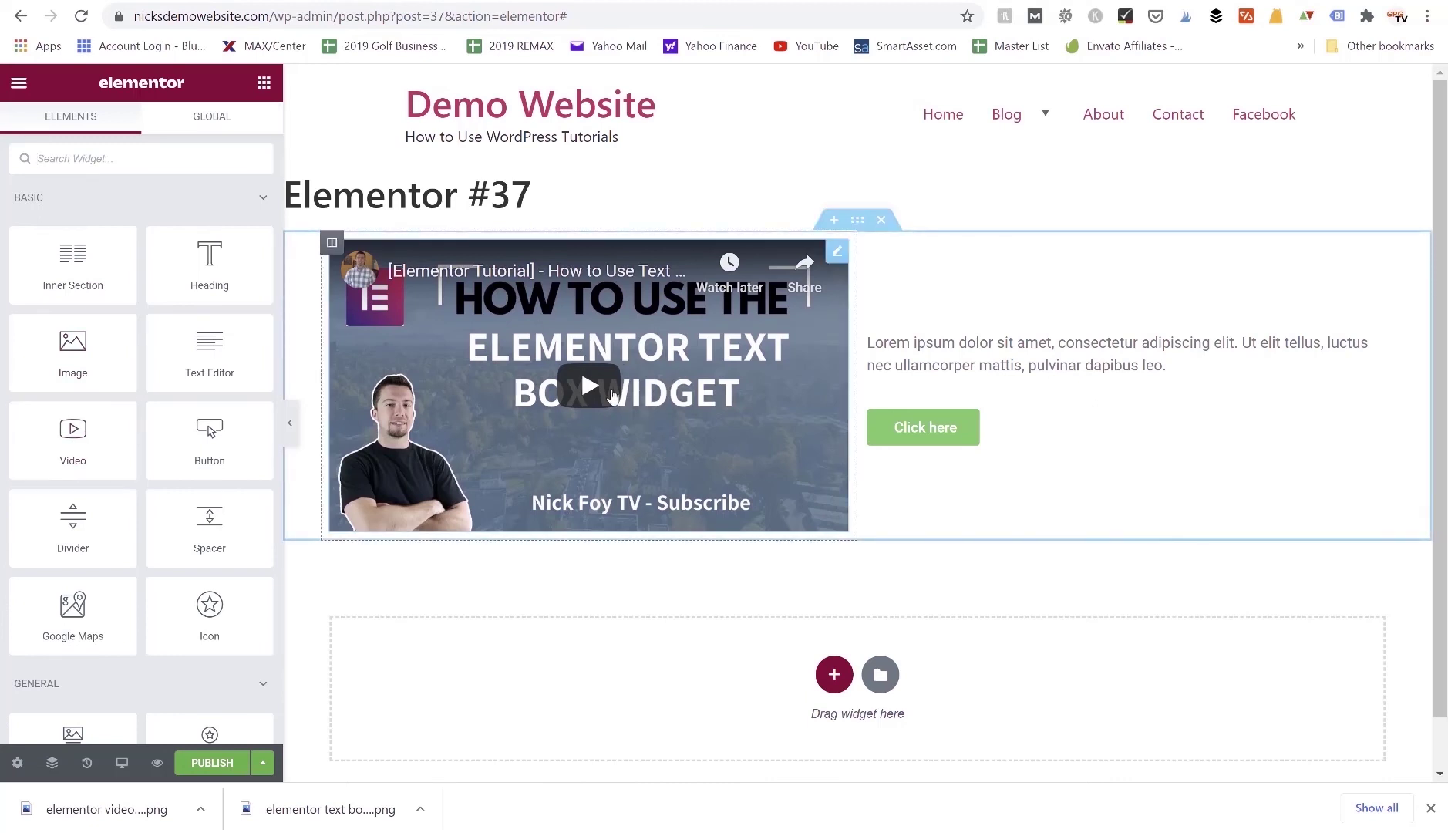
{"action": "left_click", "coordinate": [836, 256]}
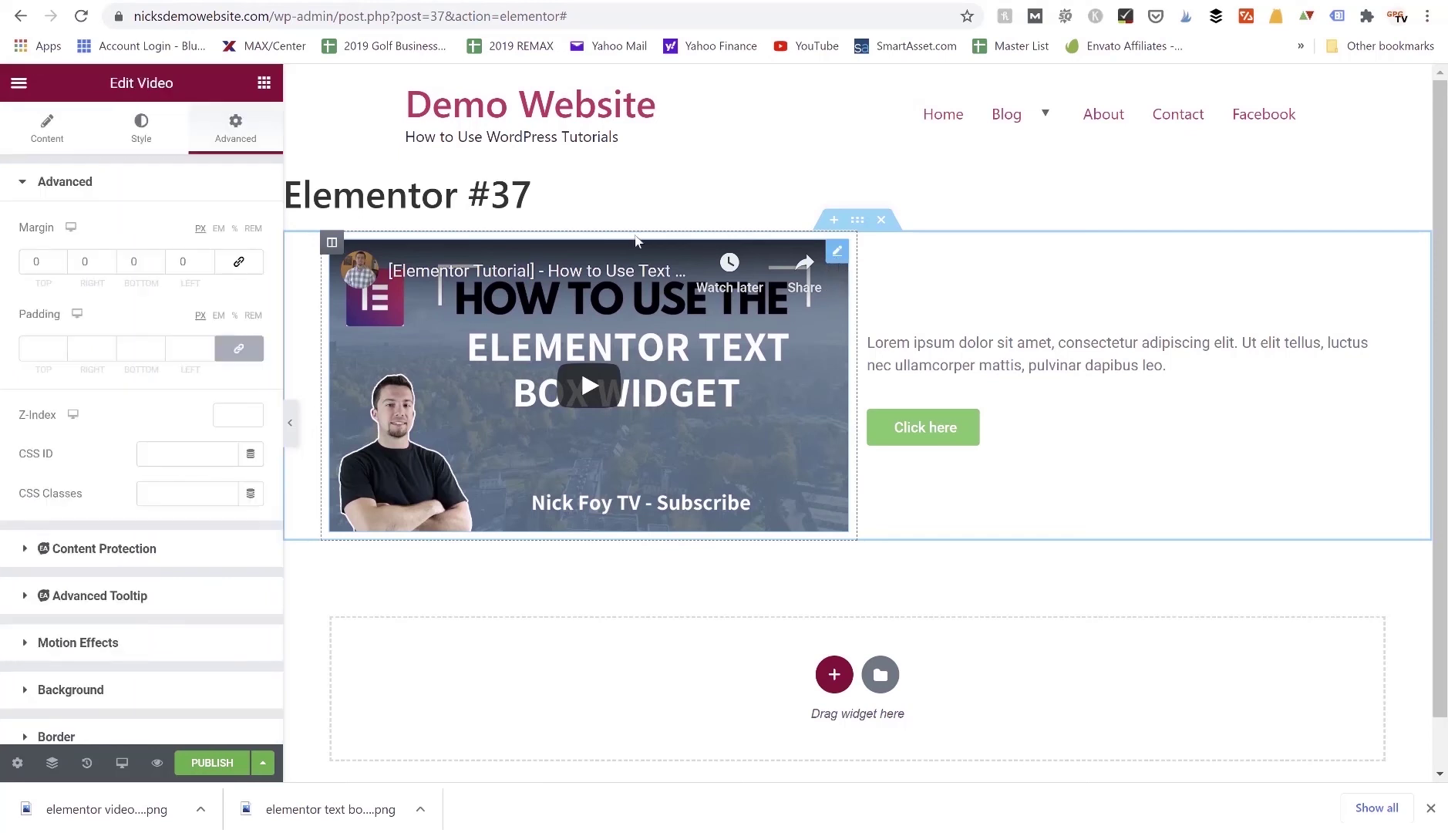
{"action": "left_click", "coordinate": [55, 143]}
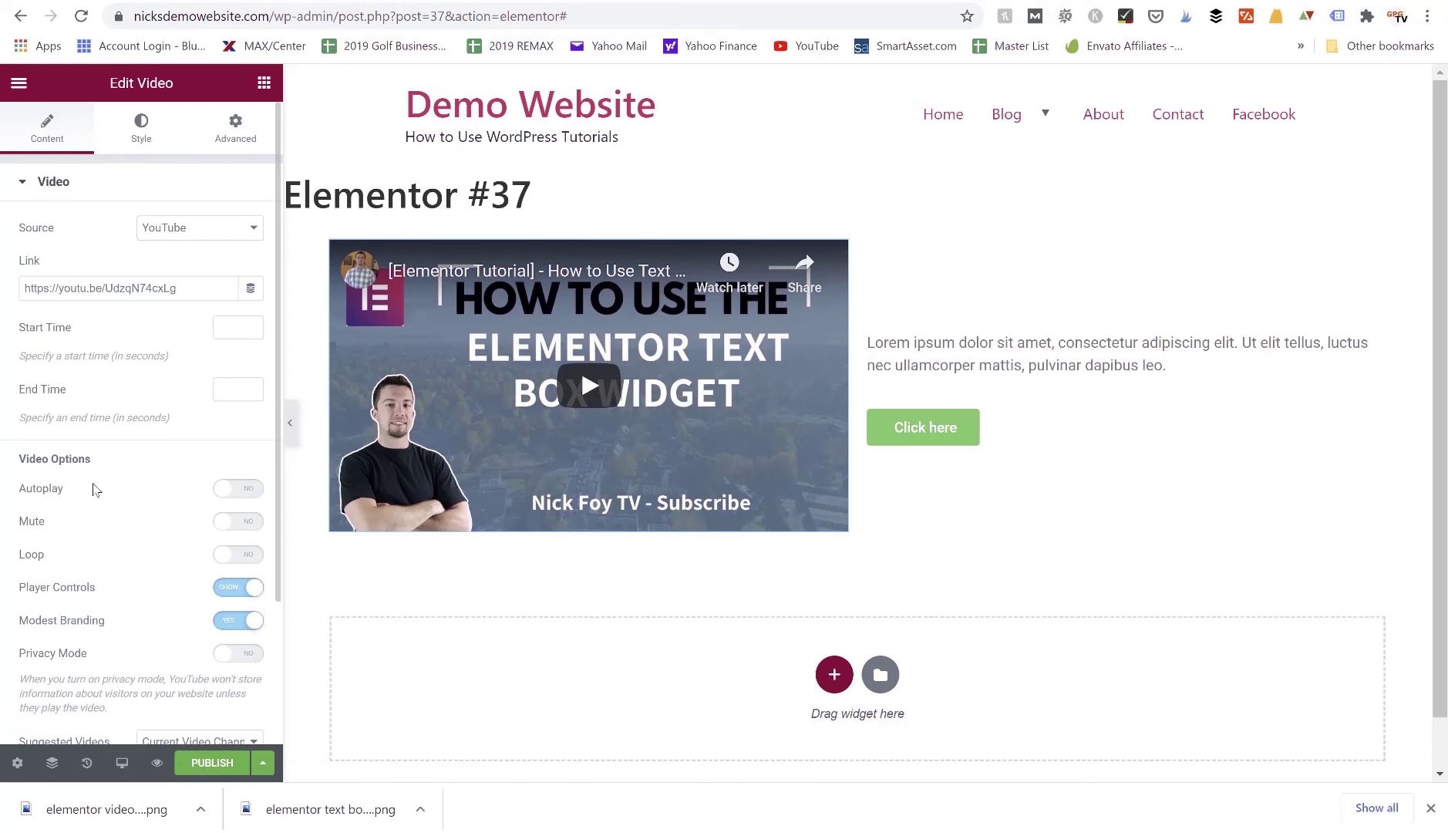
{"action": "left_click", "coordinate": [141, 130]}
{"action": "left_click", "coordinate": [238, 135]}
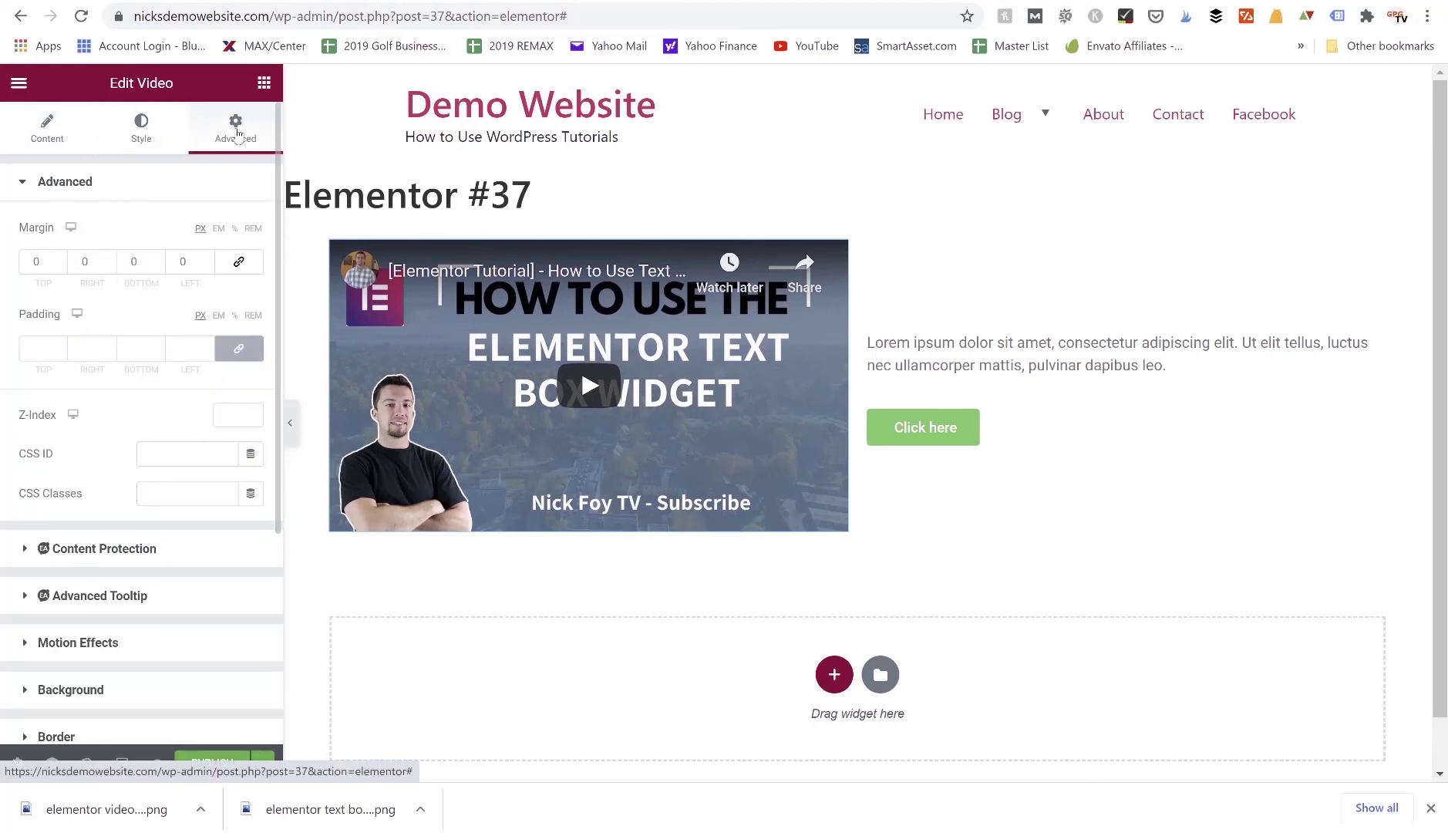
{"action": "scroll", "coordinate": [174, 343], "scroll_direction": "down", "scroll_amount": 4}
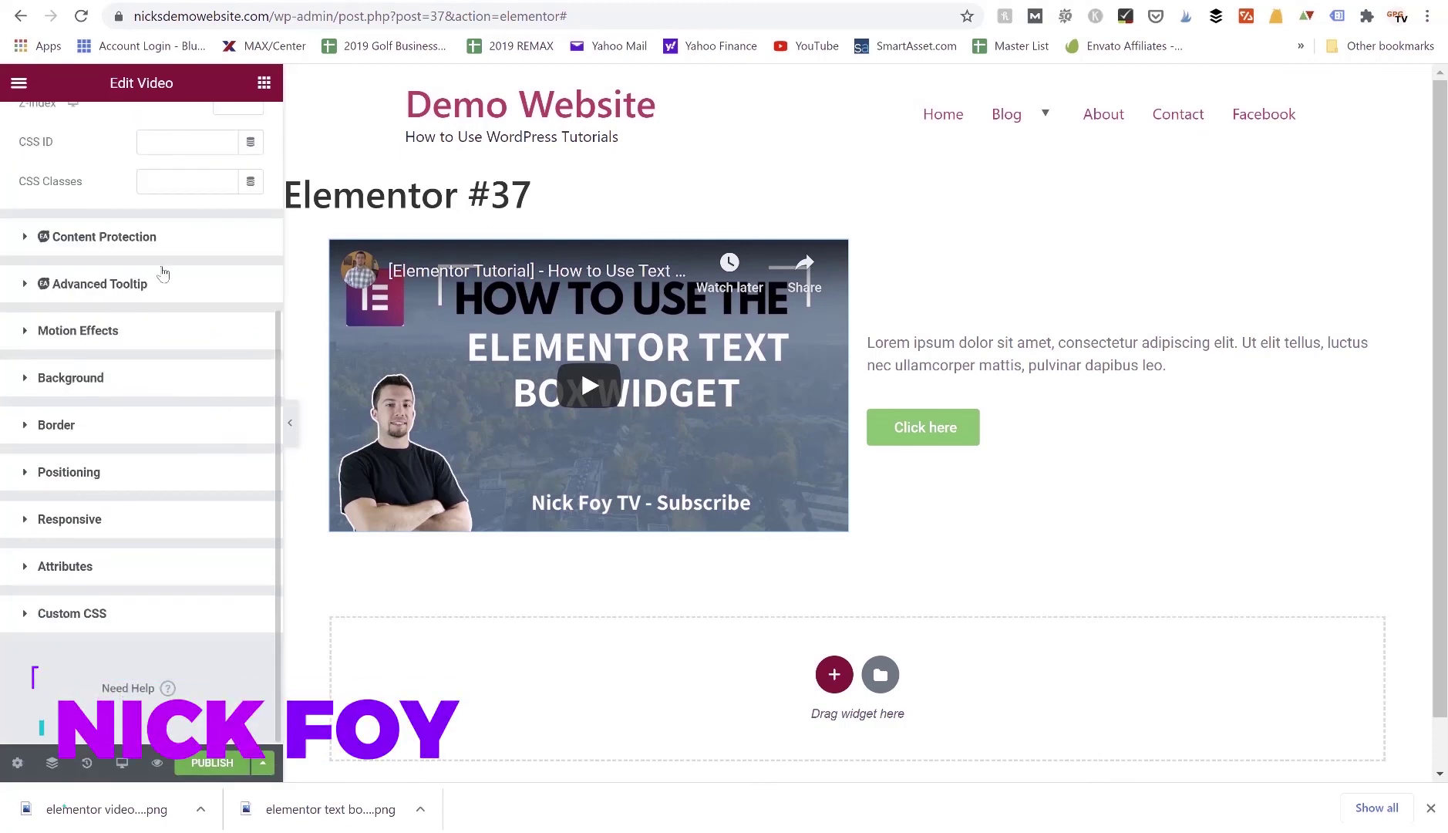
{"action": "scroll", "coordinate": [154, 270], "scroll_direction": "up", "scroll_amount": 4}
{"action": "left_click", "coordinate": [56, 136]}
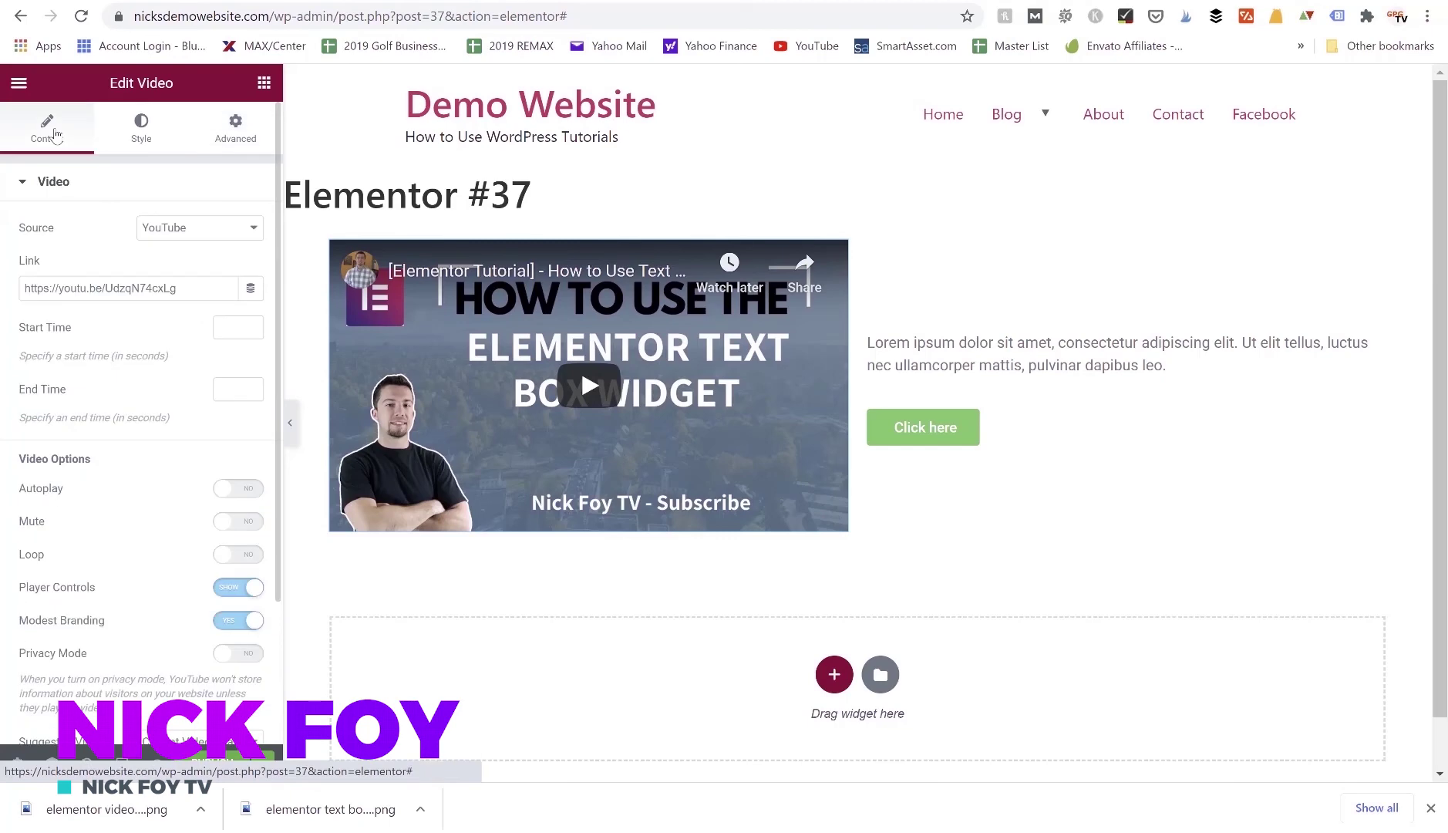